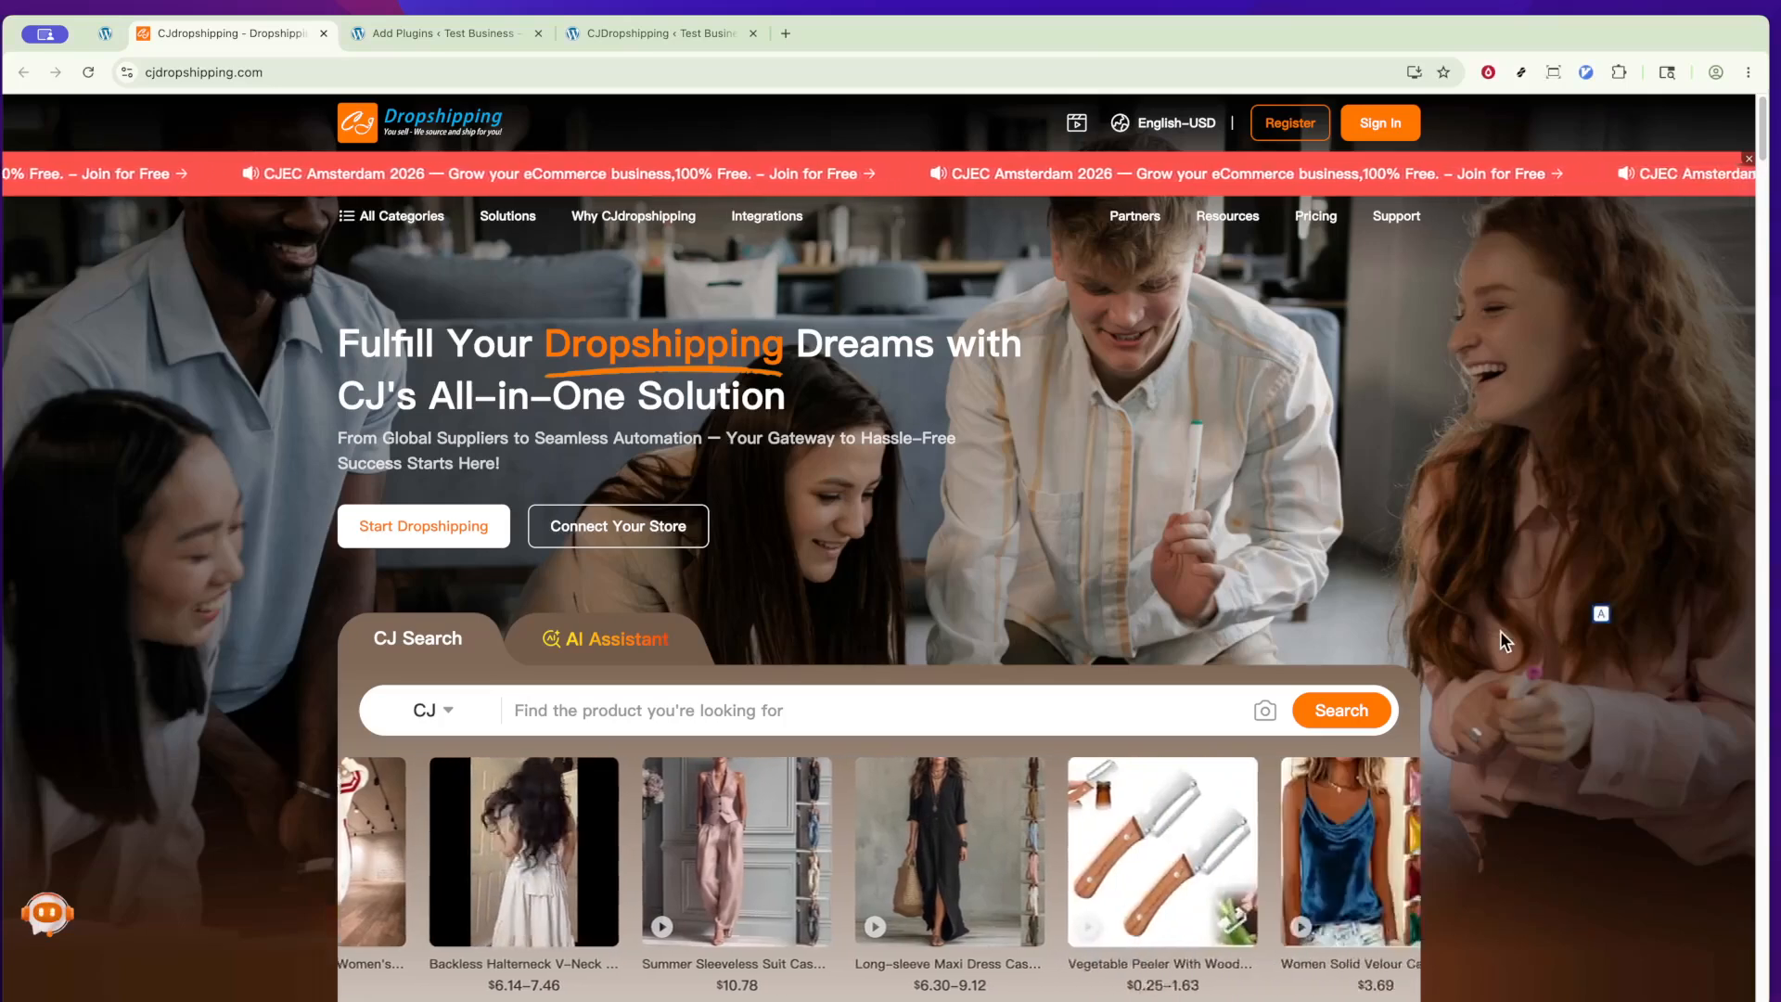
- Look over the CJdropshipping homepage, from the product carousel to the supported store platforms
{"action": "scroll", "coordinate": [1500, 640], "scroll_direction": "down", "scroll_amount": 2}
{"action": "scroll", "coordinate": [1499, 640], "scroll_direction": "down", "scroll_amount": 2}
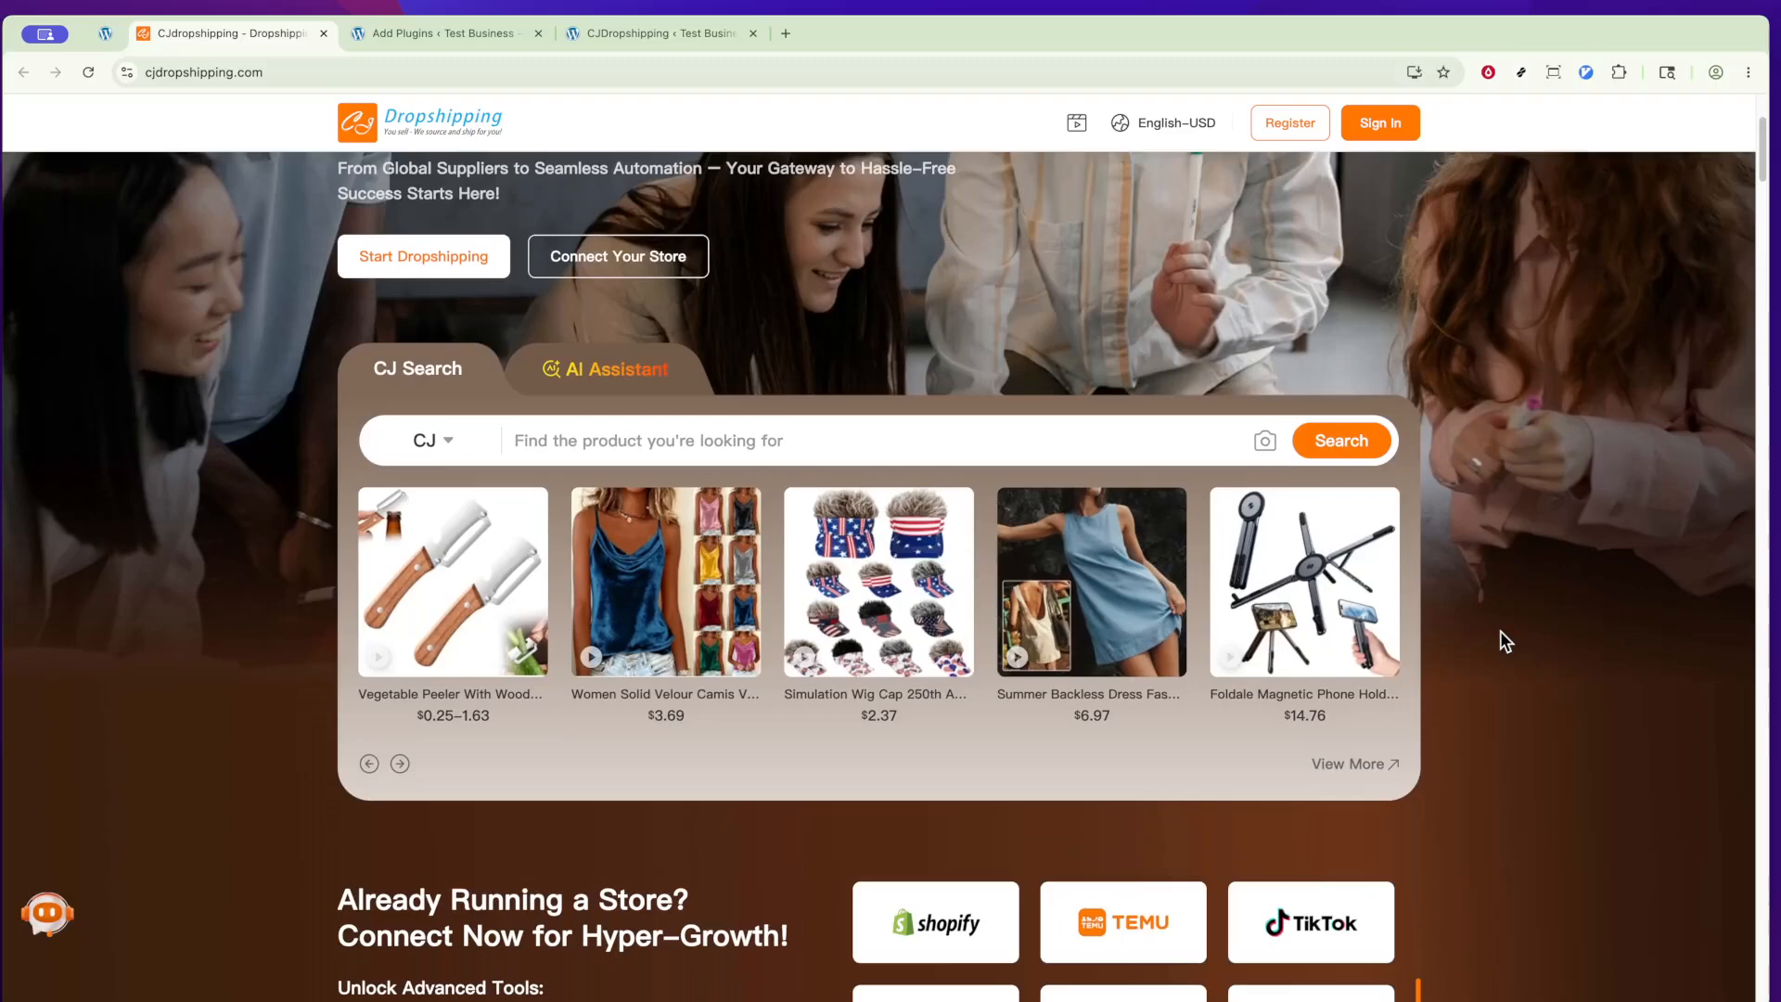
{"action": "scroll", "coordinate": [1500, 631], "scroll_direction": "down", "scroll_amount": 3}
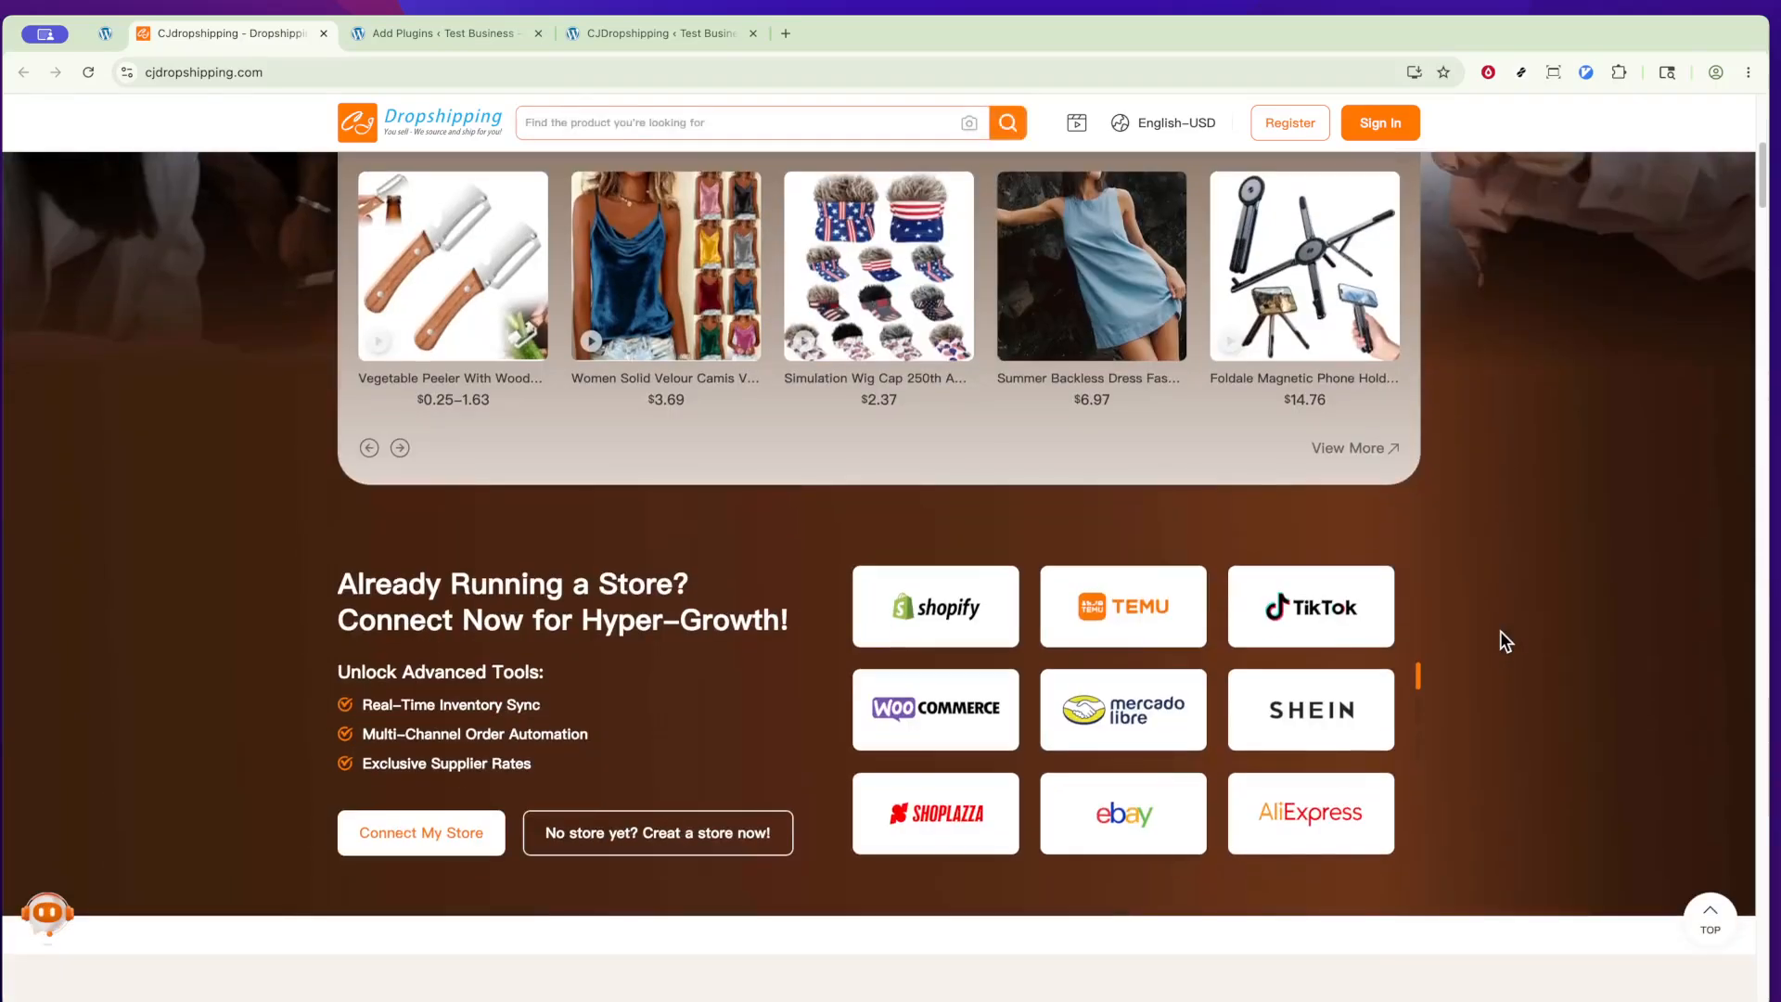
{"action": "scroll", "coordinate": [1499, 633], "scroll_direction": "up", "scroll_amount": 3}
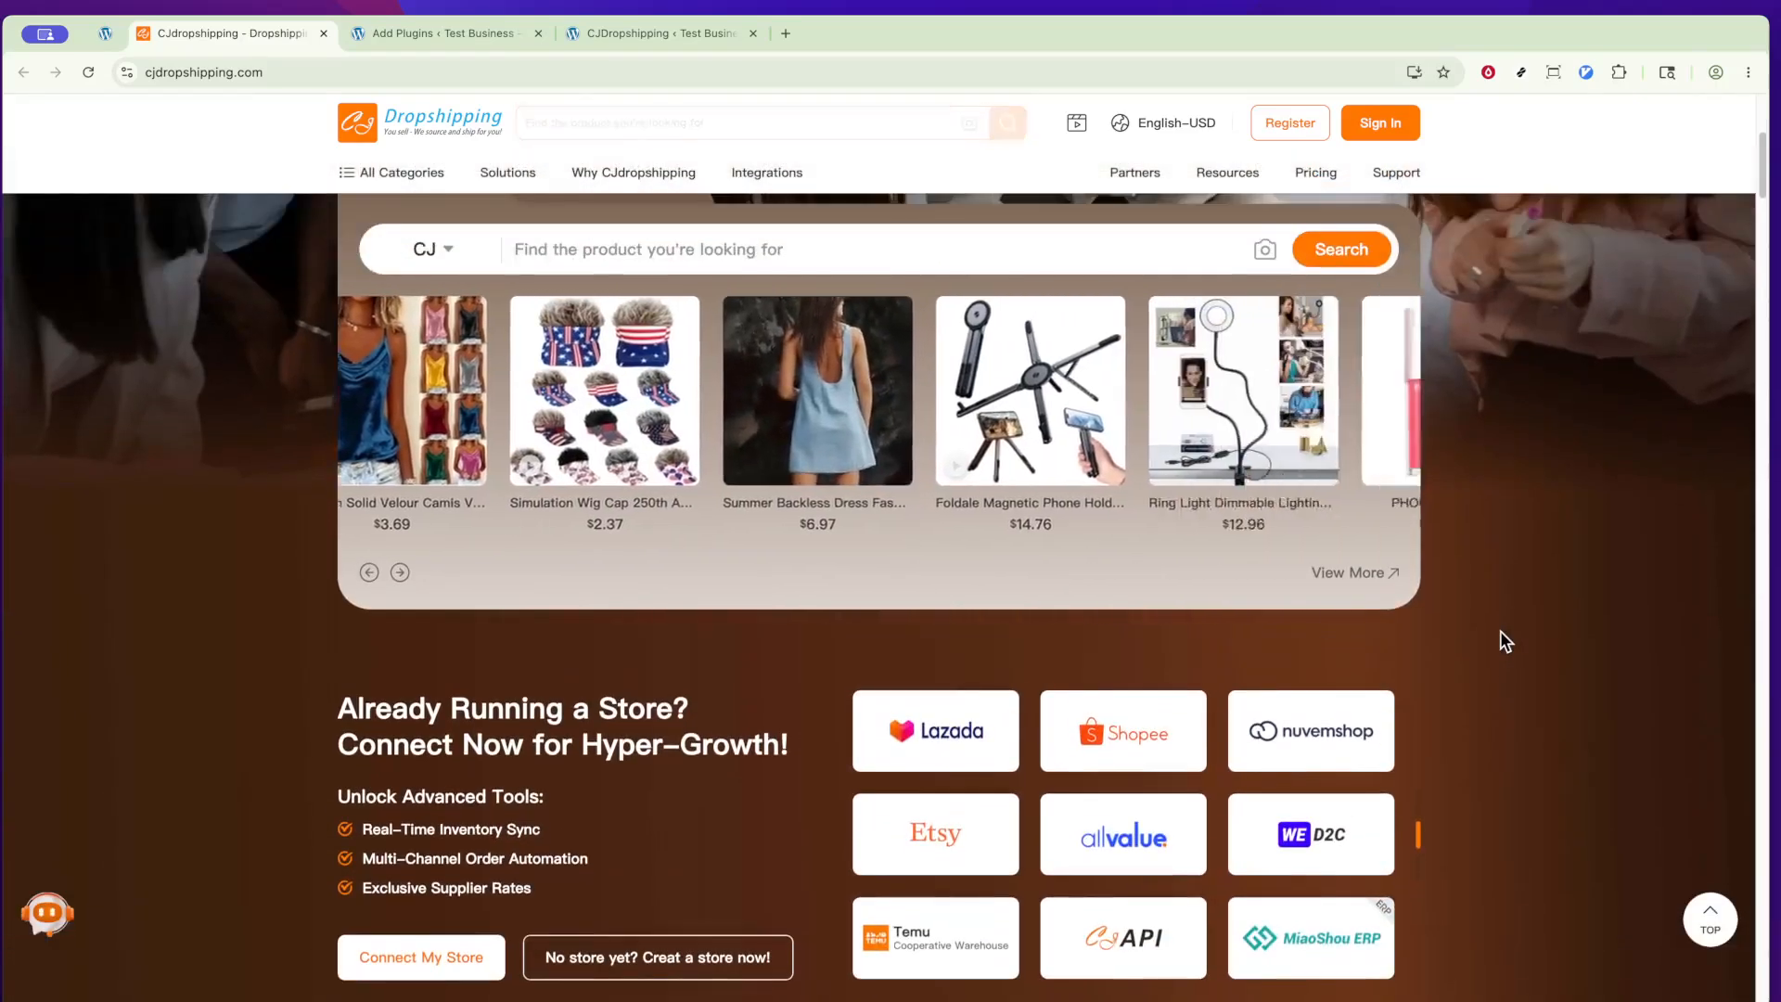
{"action": "scroll", "coordinate": [1499, 632], "scroll_direction": "up", "scroll_amount": 3}
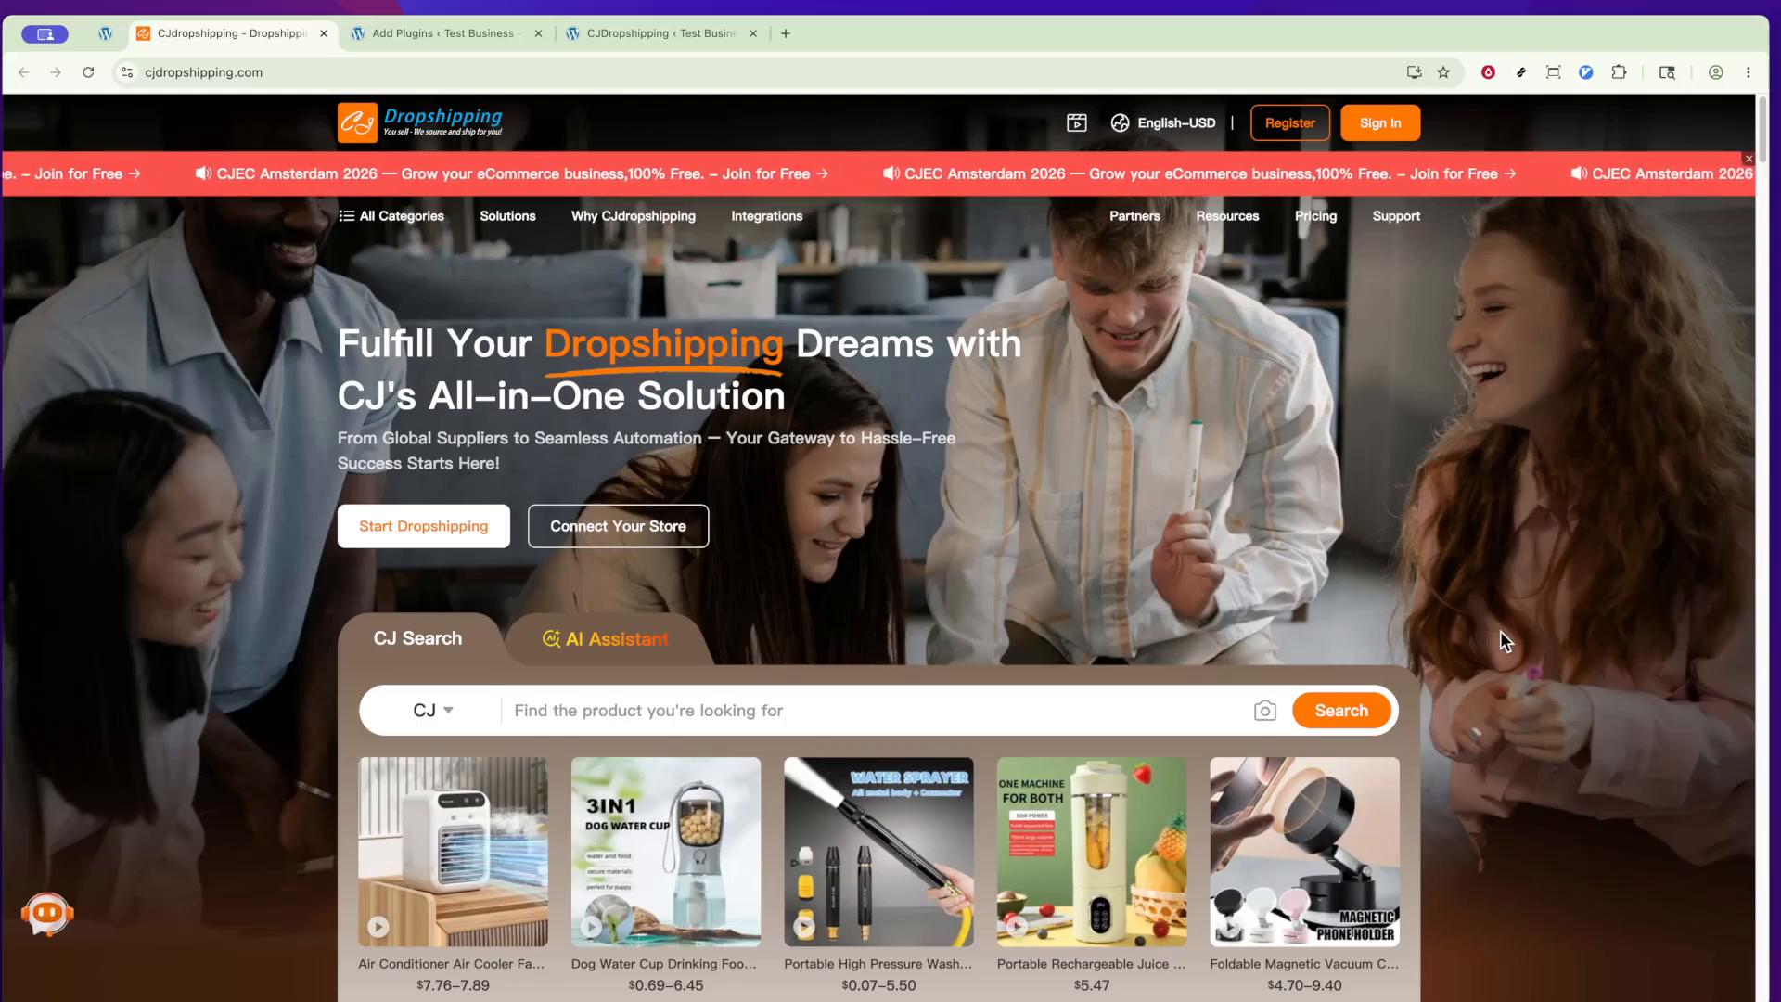
- Switch to the WordPress dashboard, then view the Add Plugins search results for CJdropshipping
{"action": "key", "text": "ctrl+shift+Tab"}
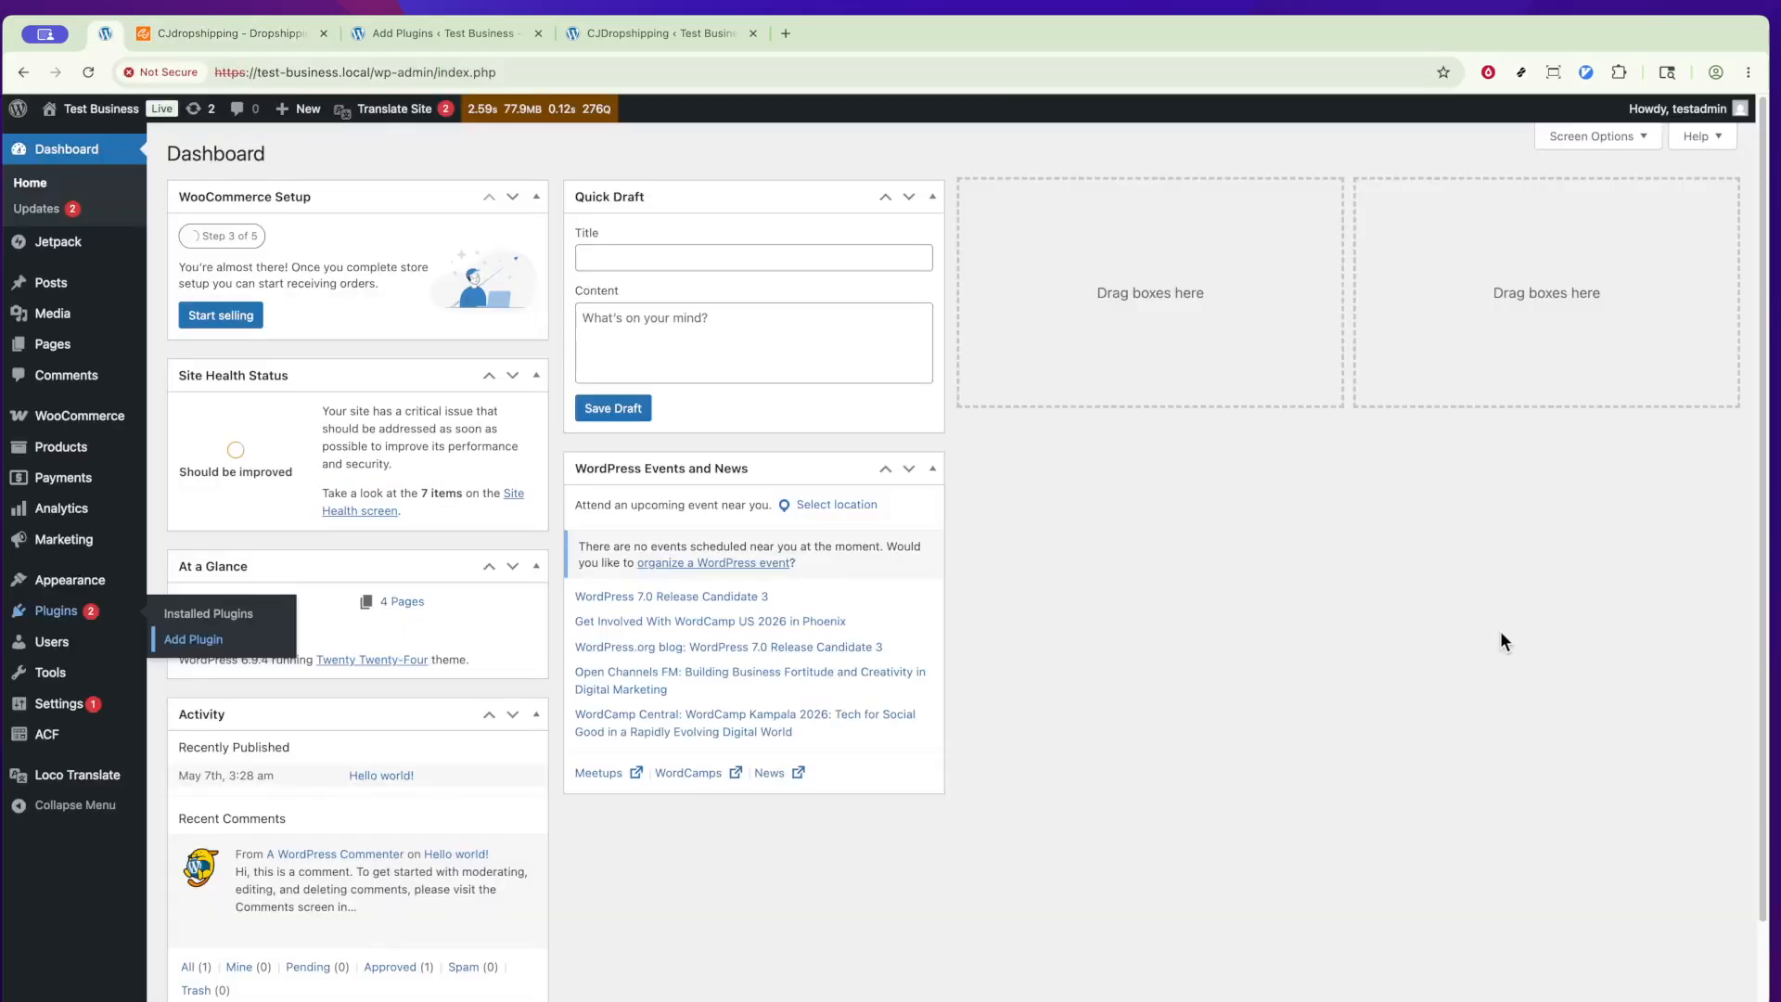
{"action": "key", "text": "ctrl+Tab"}
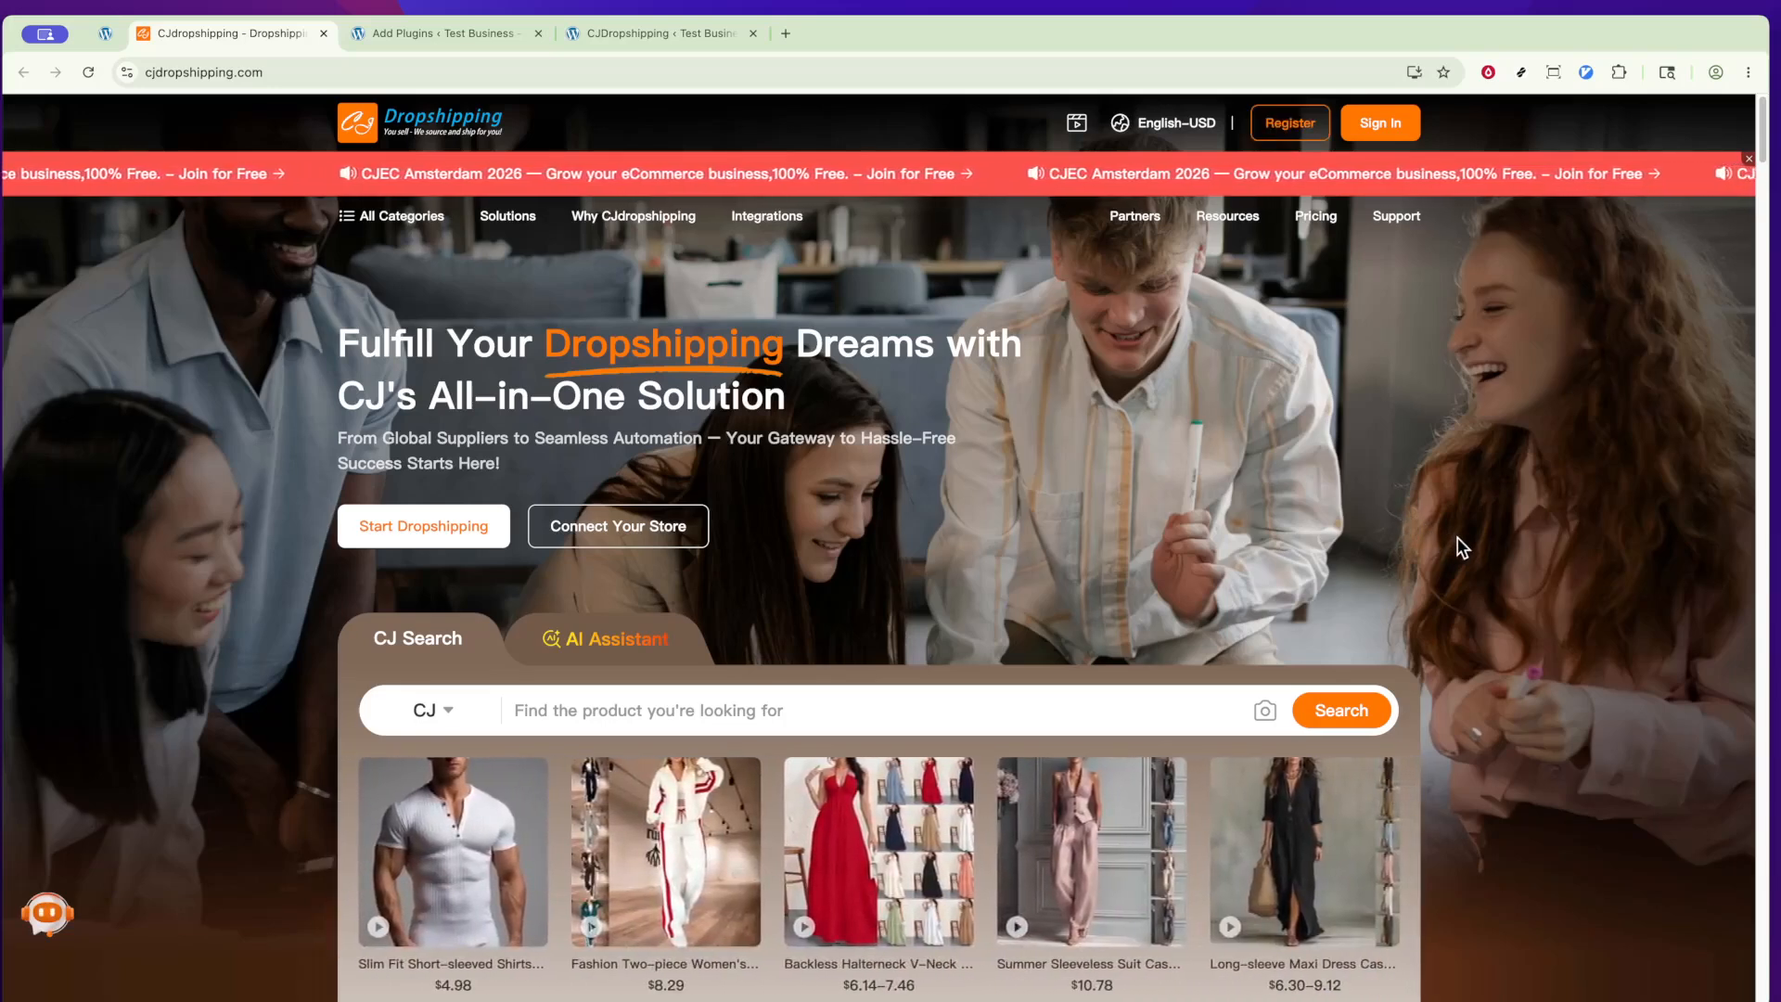
{"action": "key", "text": "ctrl+shift+Tab"}
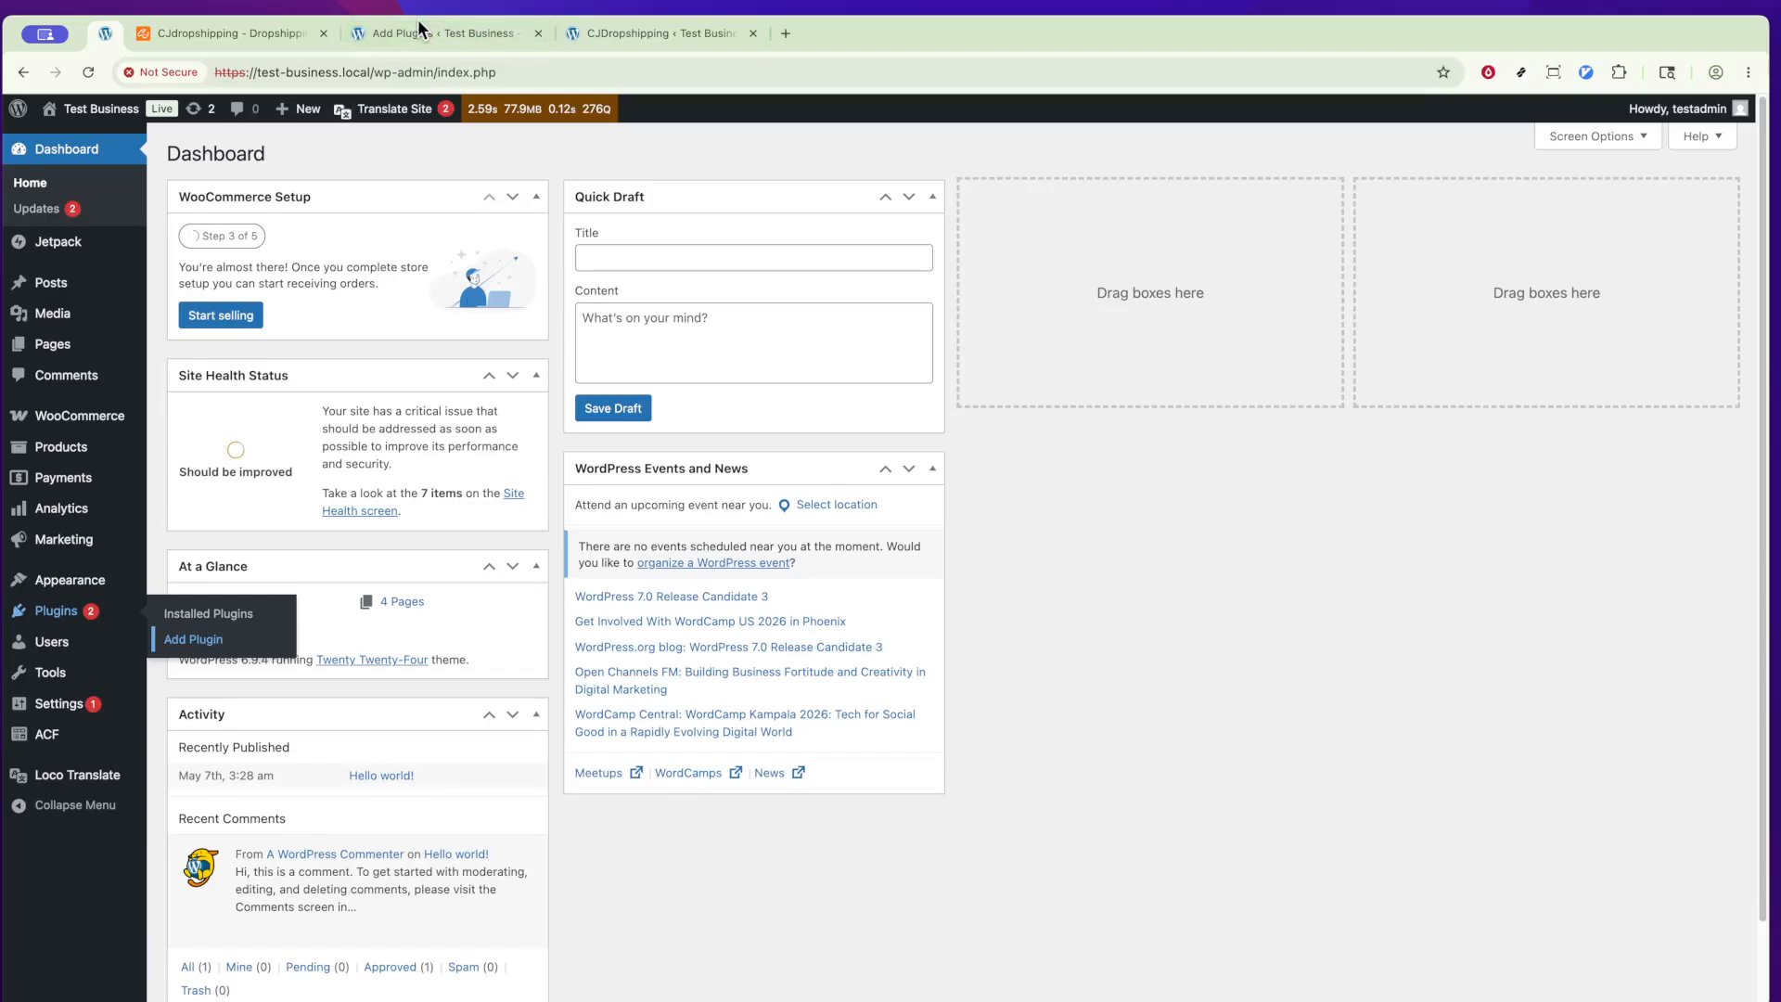
{"action": "mouse_move", "coordinate": [97, 414]}
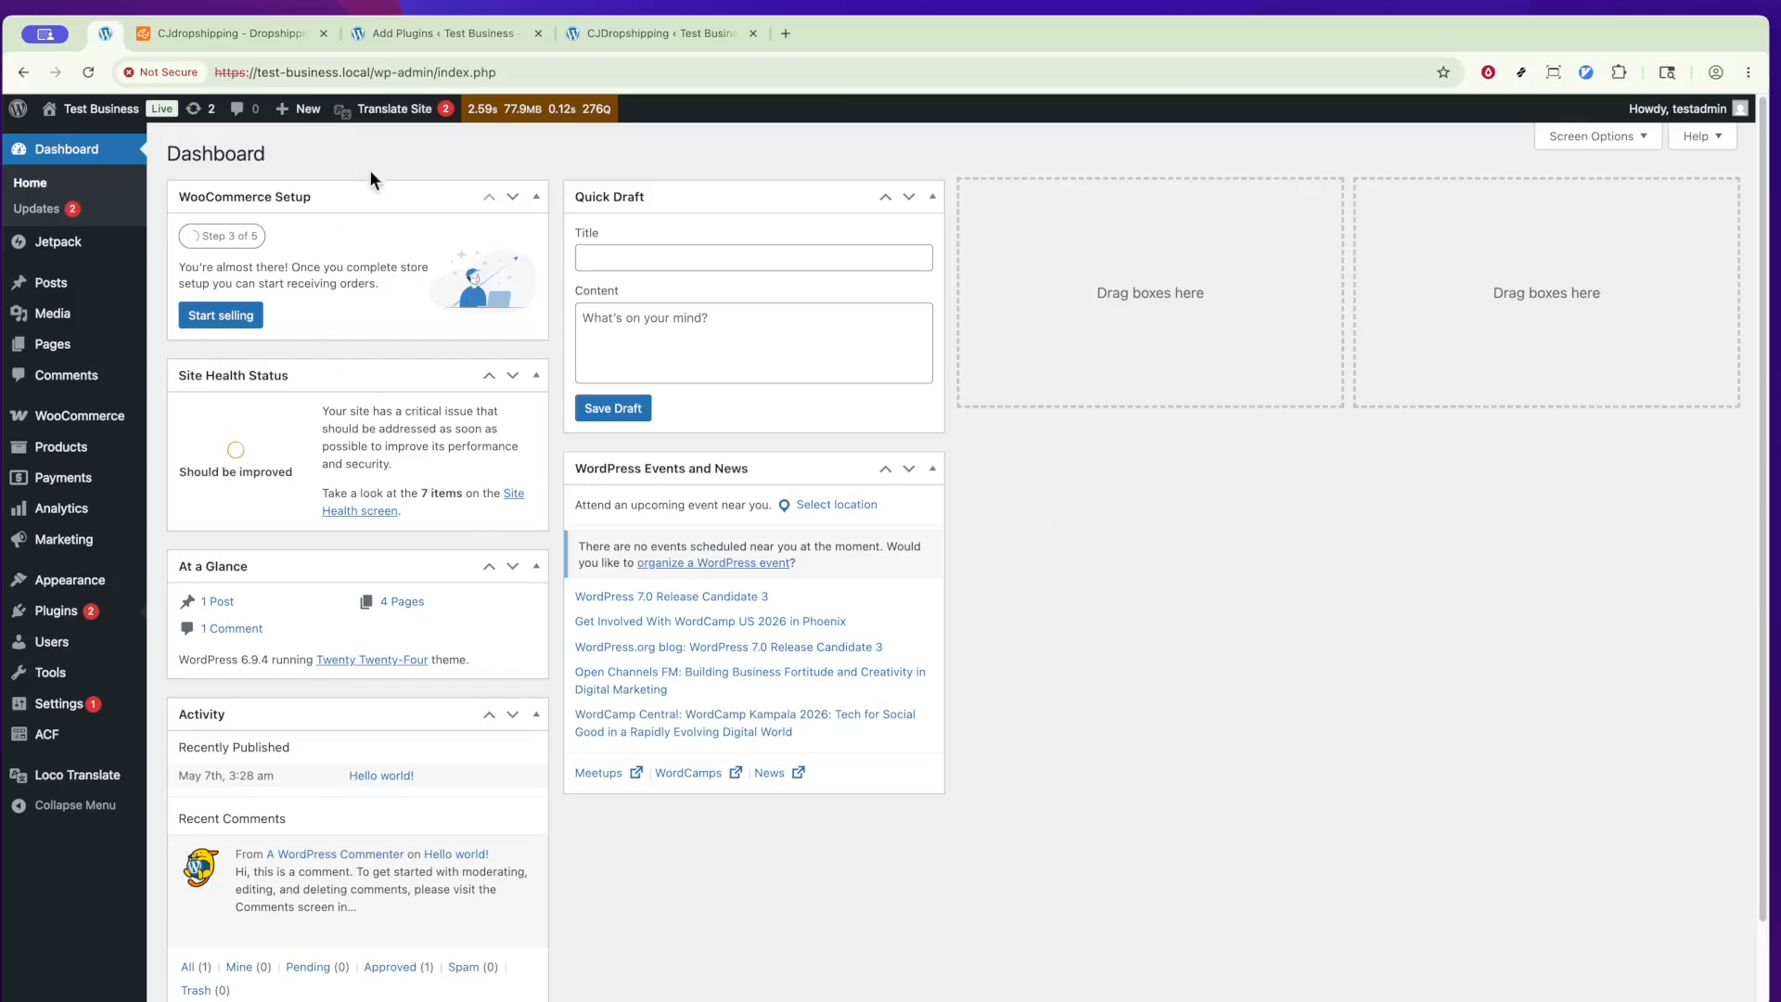
{"action": "left_click", "coordinate": [440, 35]}
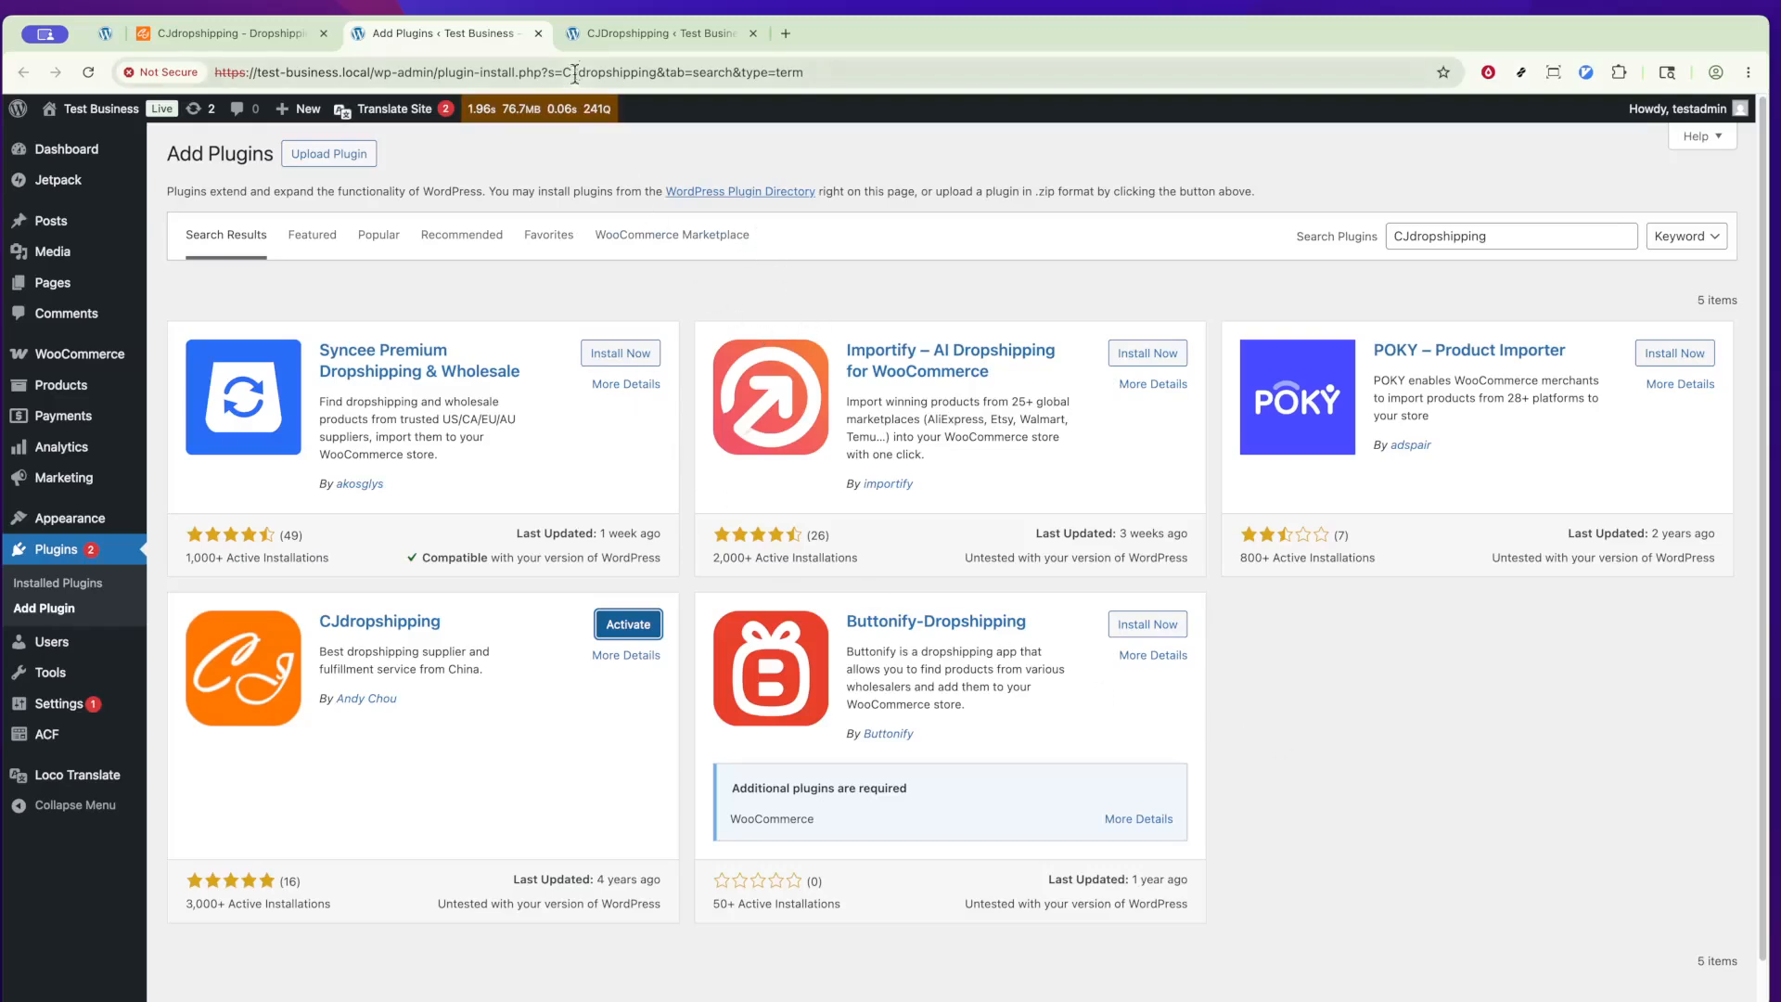
- Review the About CJdropshipping page in the WordPress admin, including its features, services and connection options
{"action": "left_click", "coordinate": [616, 24]}
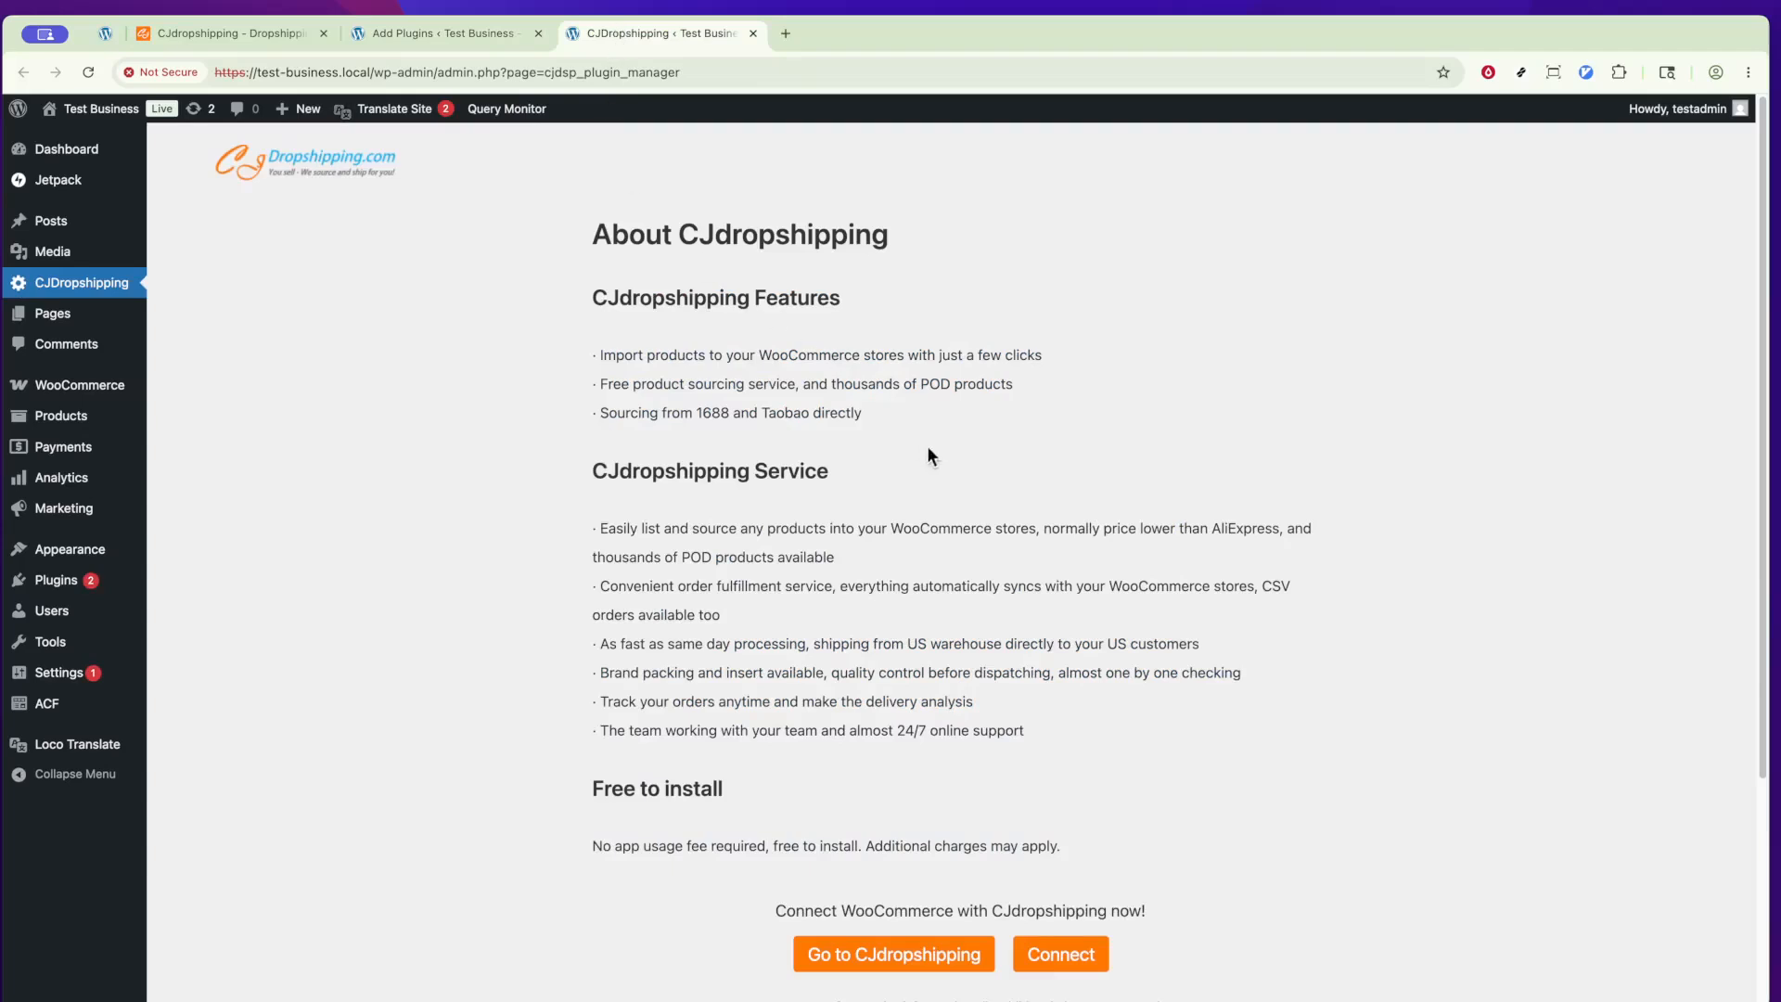
{"action": "scroll", "coordinate": [881, 643], "scroll_direction": "down", "scroll_amount": 1}
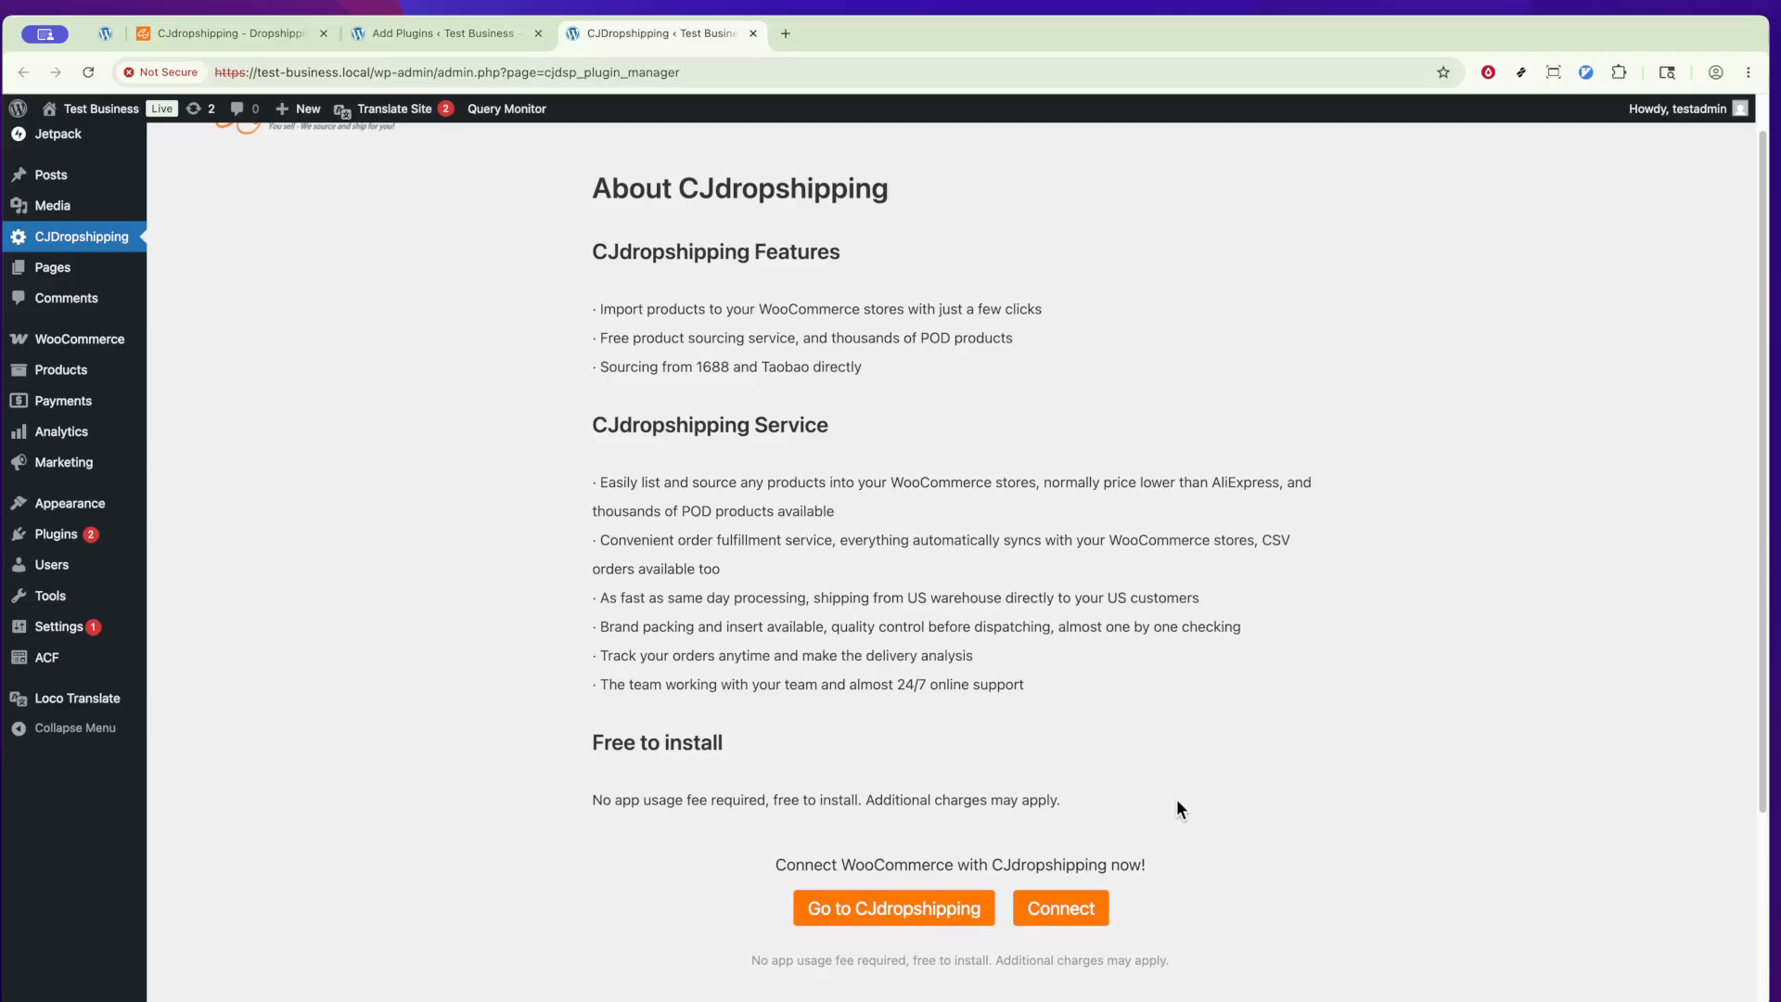
{"action": "scroll", "coordinate": [1177, 802], "scroll_direction": "up", "scroll_amount": 1}
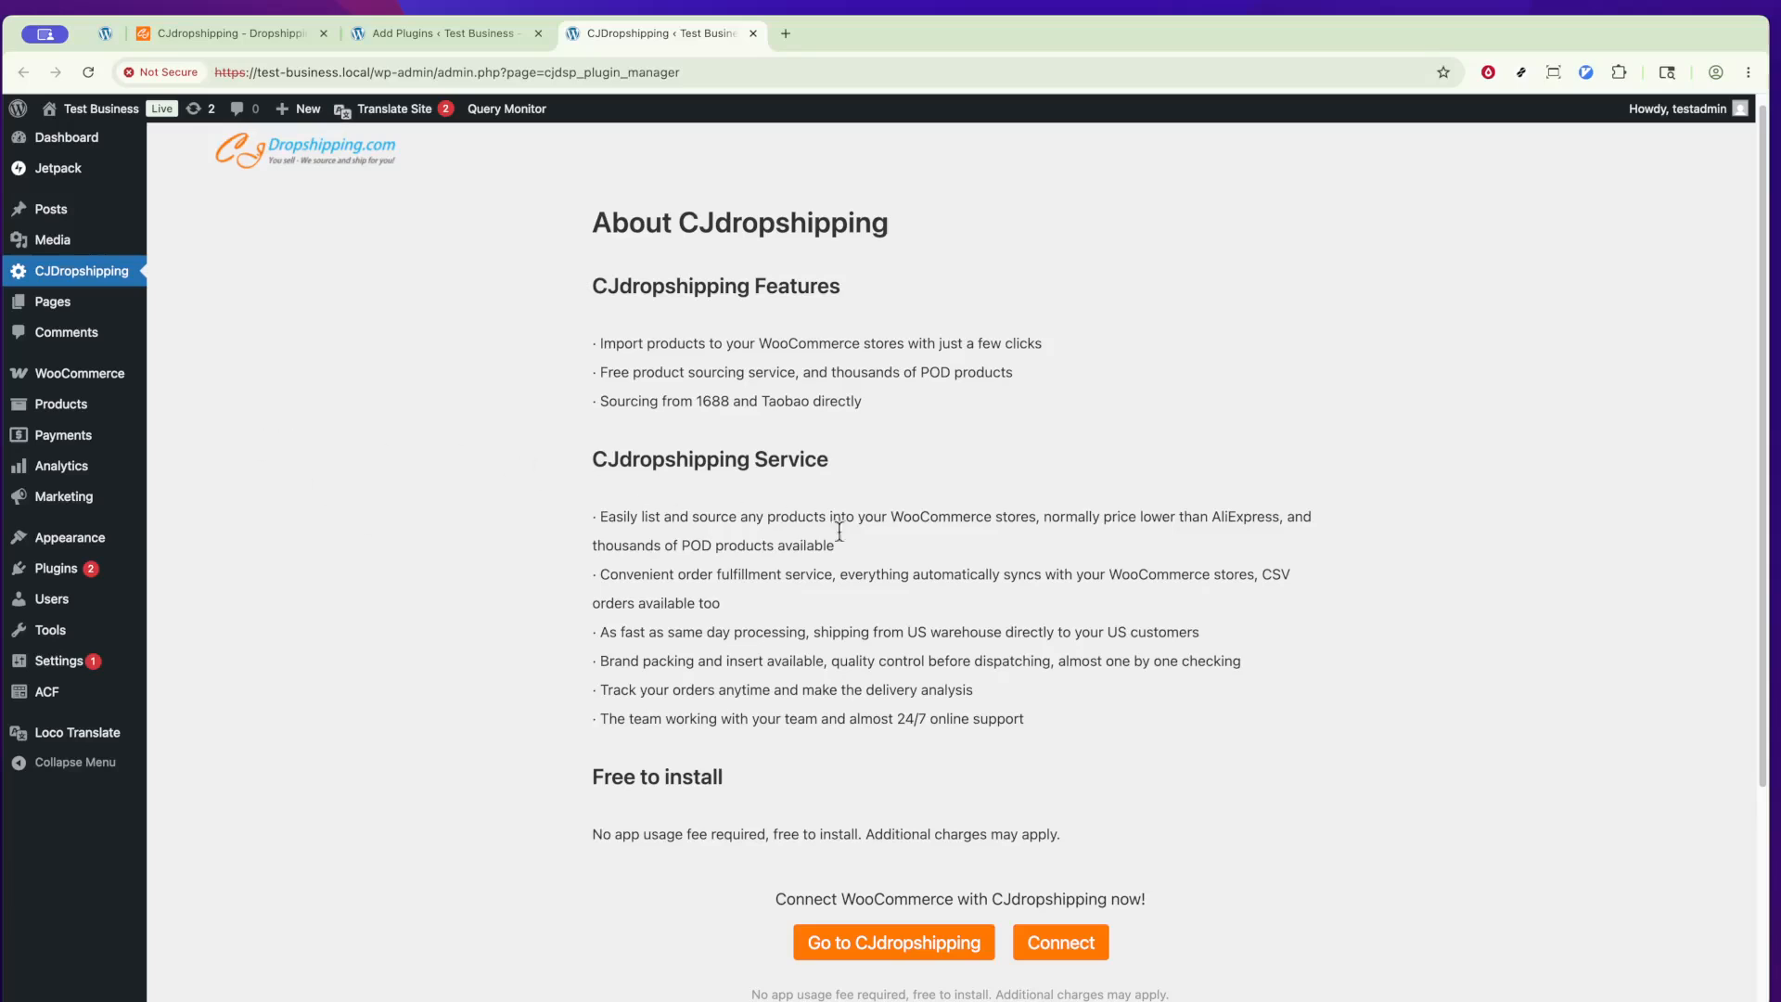
{"action": "scroll", "coordinate": [1100, 632], "scroll_direction": "down", "scroll_amount": 2}
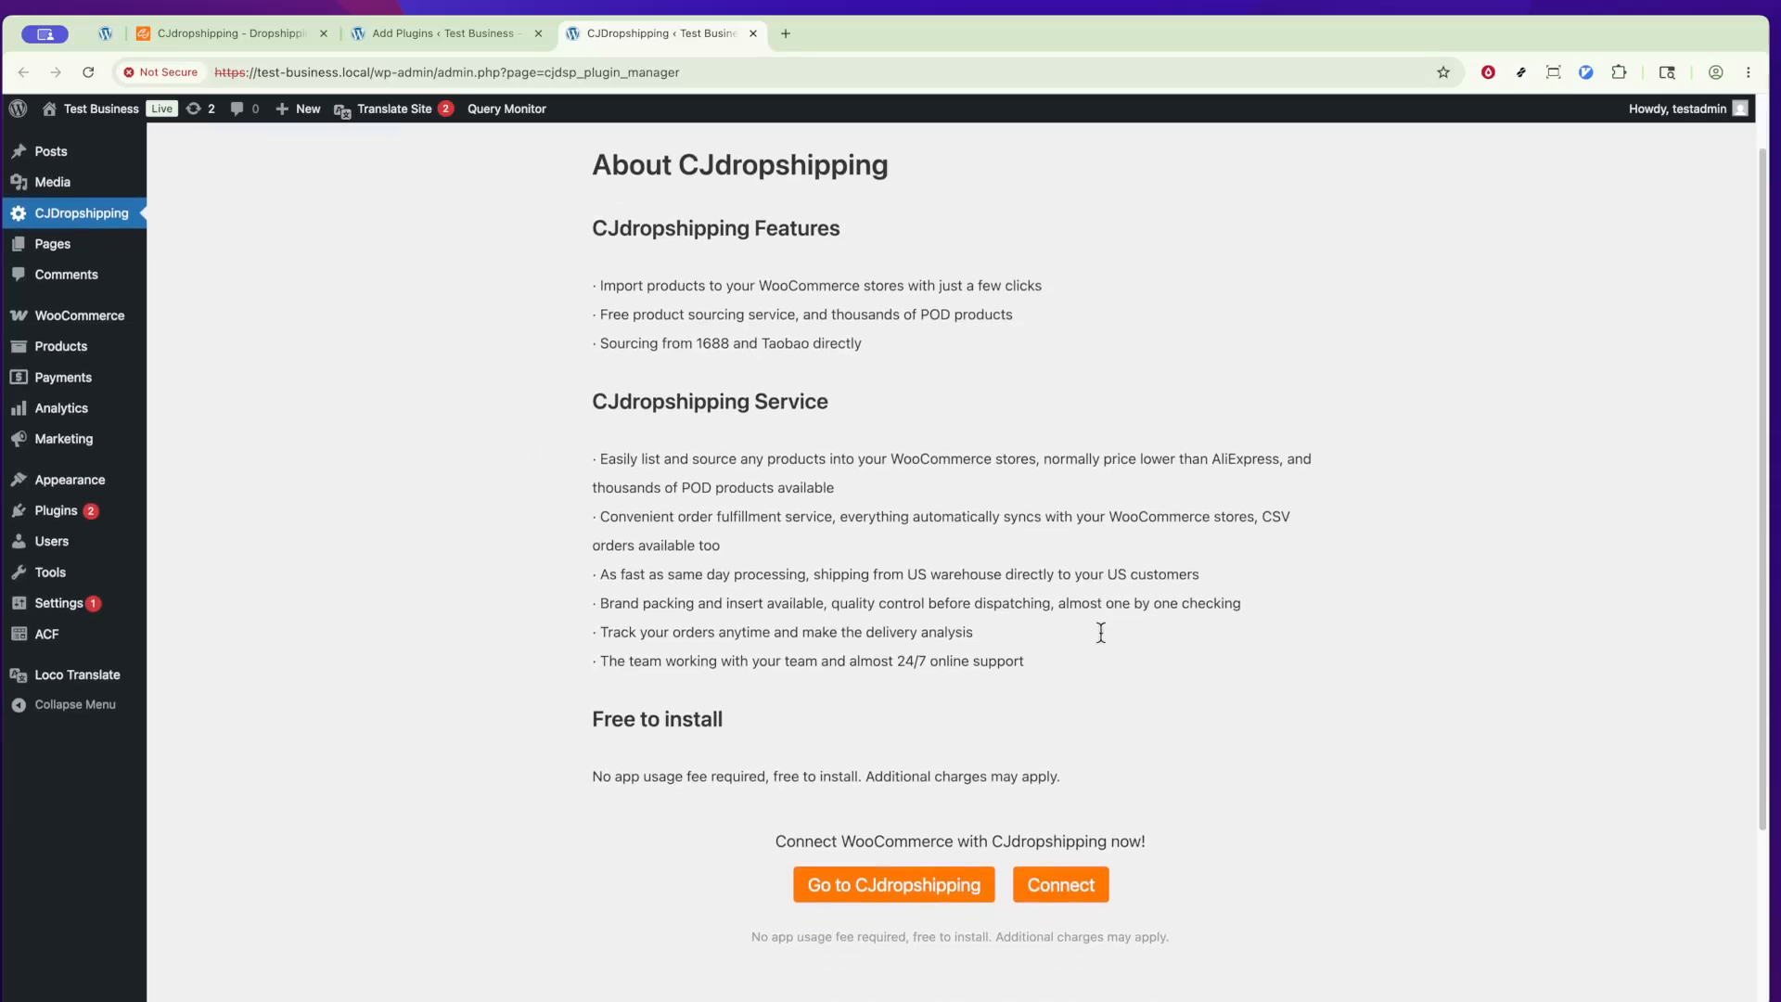
{"action": "scroll", "coordinate": [1101, 633], "scroll_direction": "up", "scroll_amount": 3}
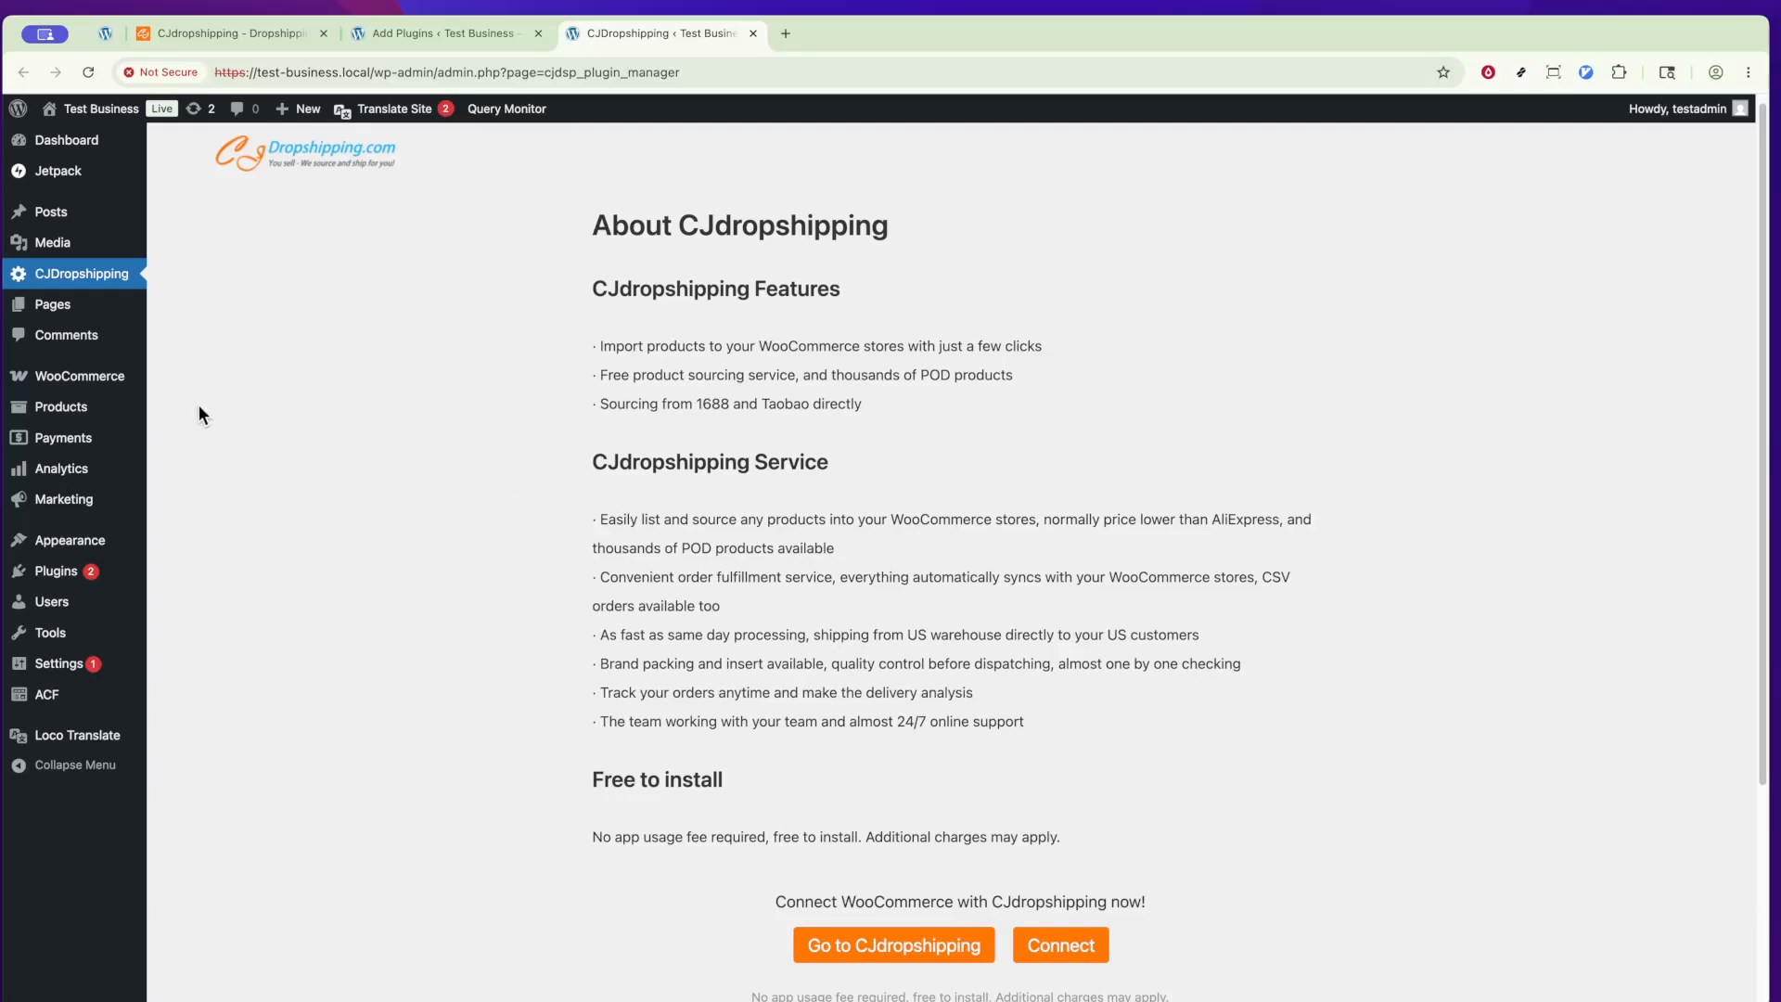
- Open the store's Products list in a new browser tab and examine the existing products down to the end of the page
{"action": "left_click", "coordinate": [82, 413], "text": "super"}
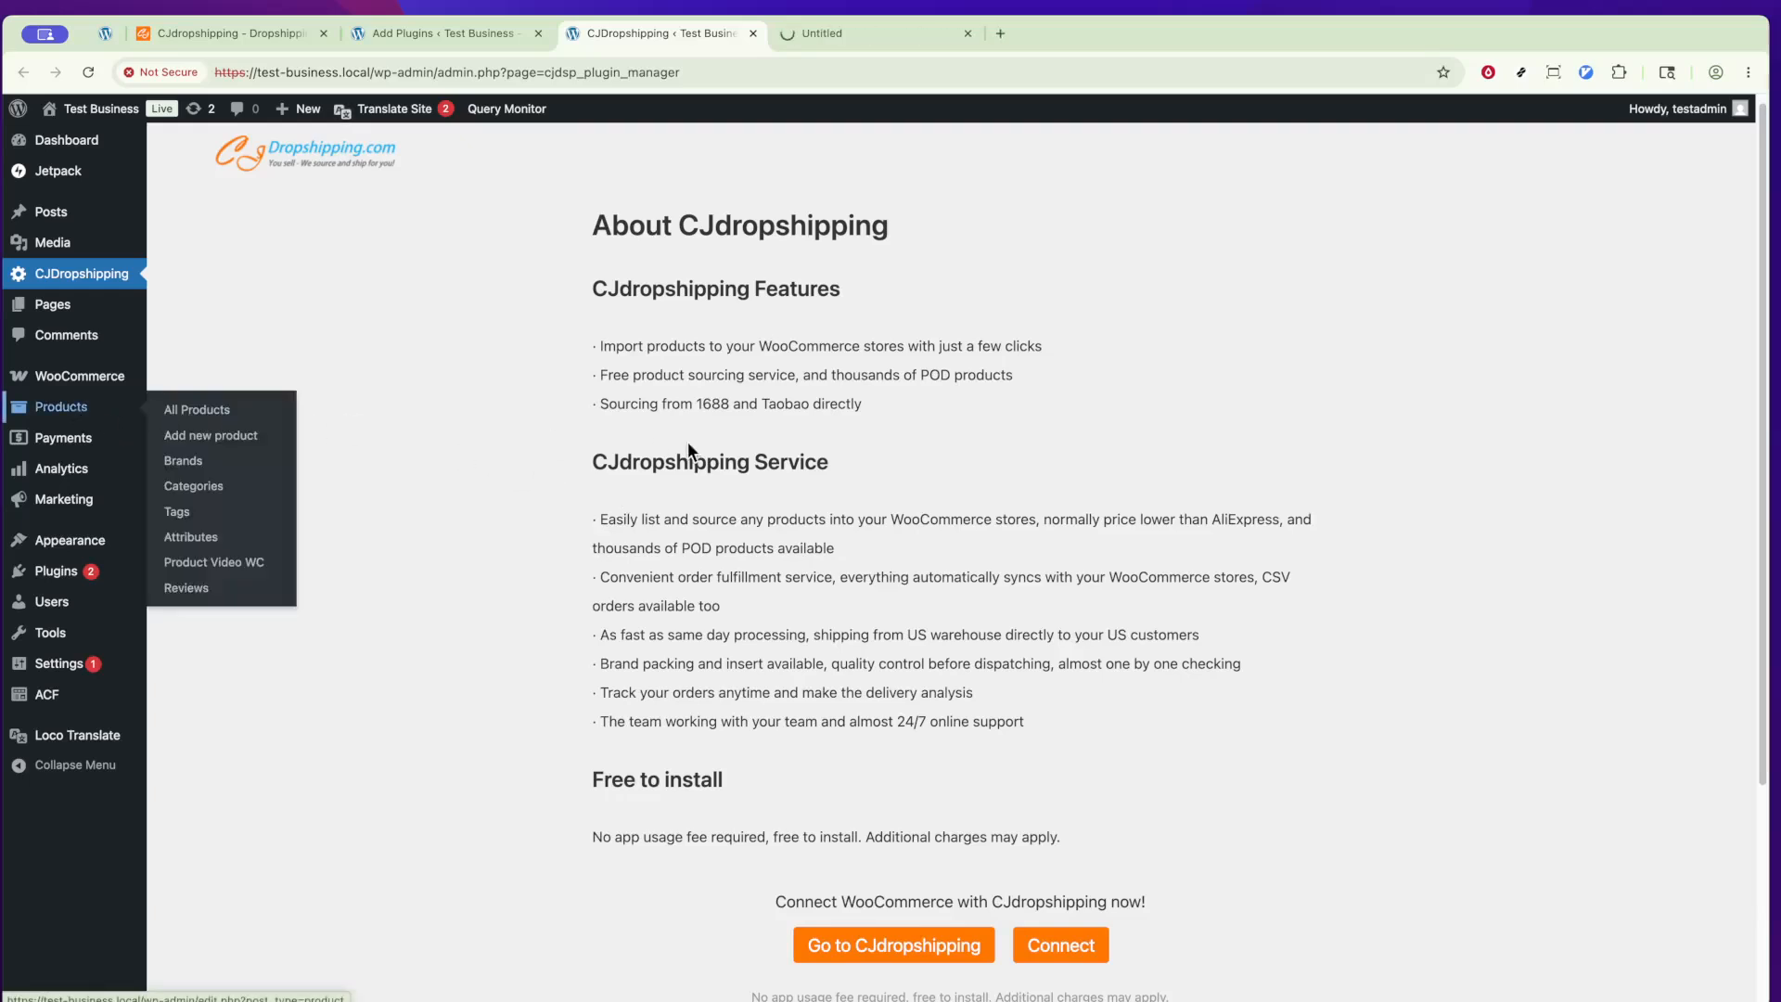
{"action": "left_click", "coordinate": [844, 28]}
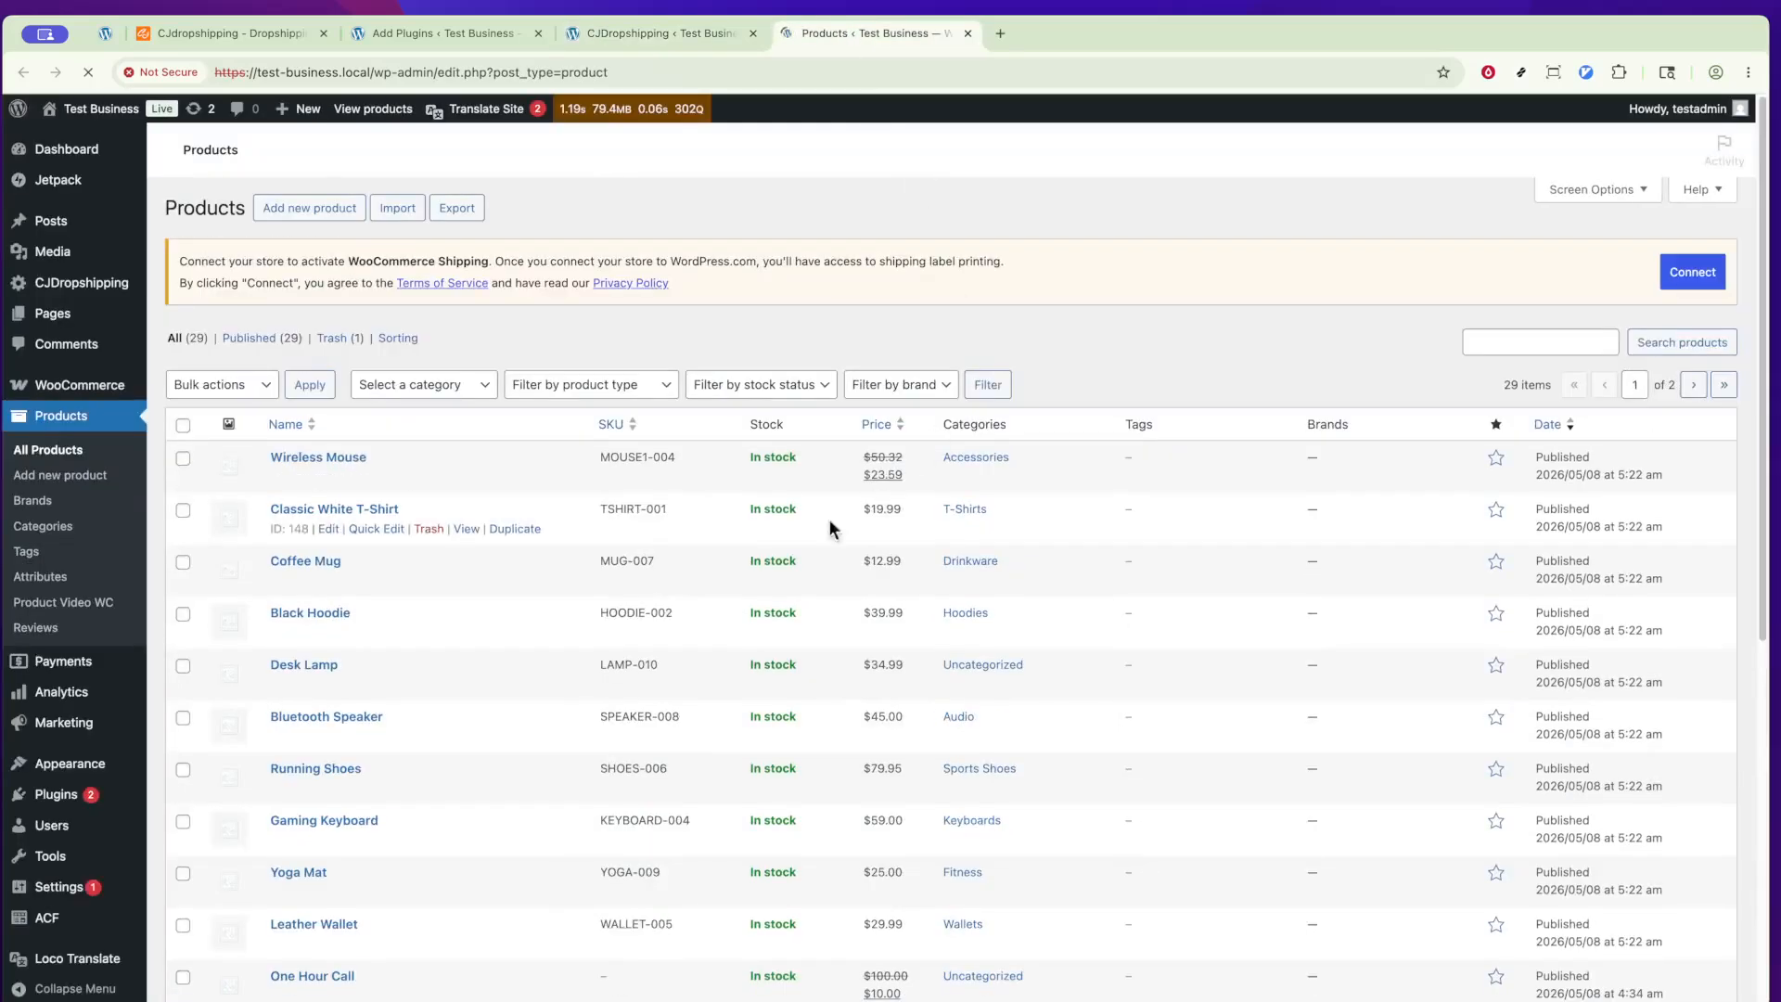
{"action": "scroll", "coordinate": [761, 555], "scroll_direction": "down", "scroll_amount": 3}
{"action": "scroll", "coordinate": [762, 549], "scroll_direction": "down", "scroll_amount": 2}
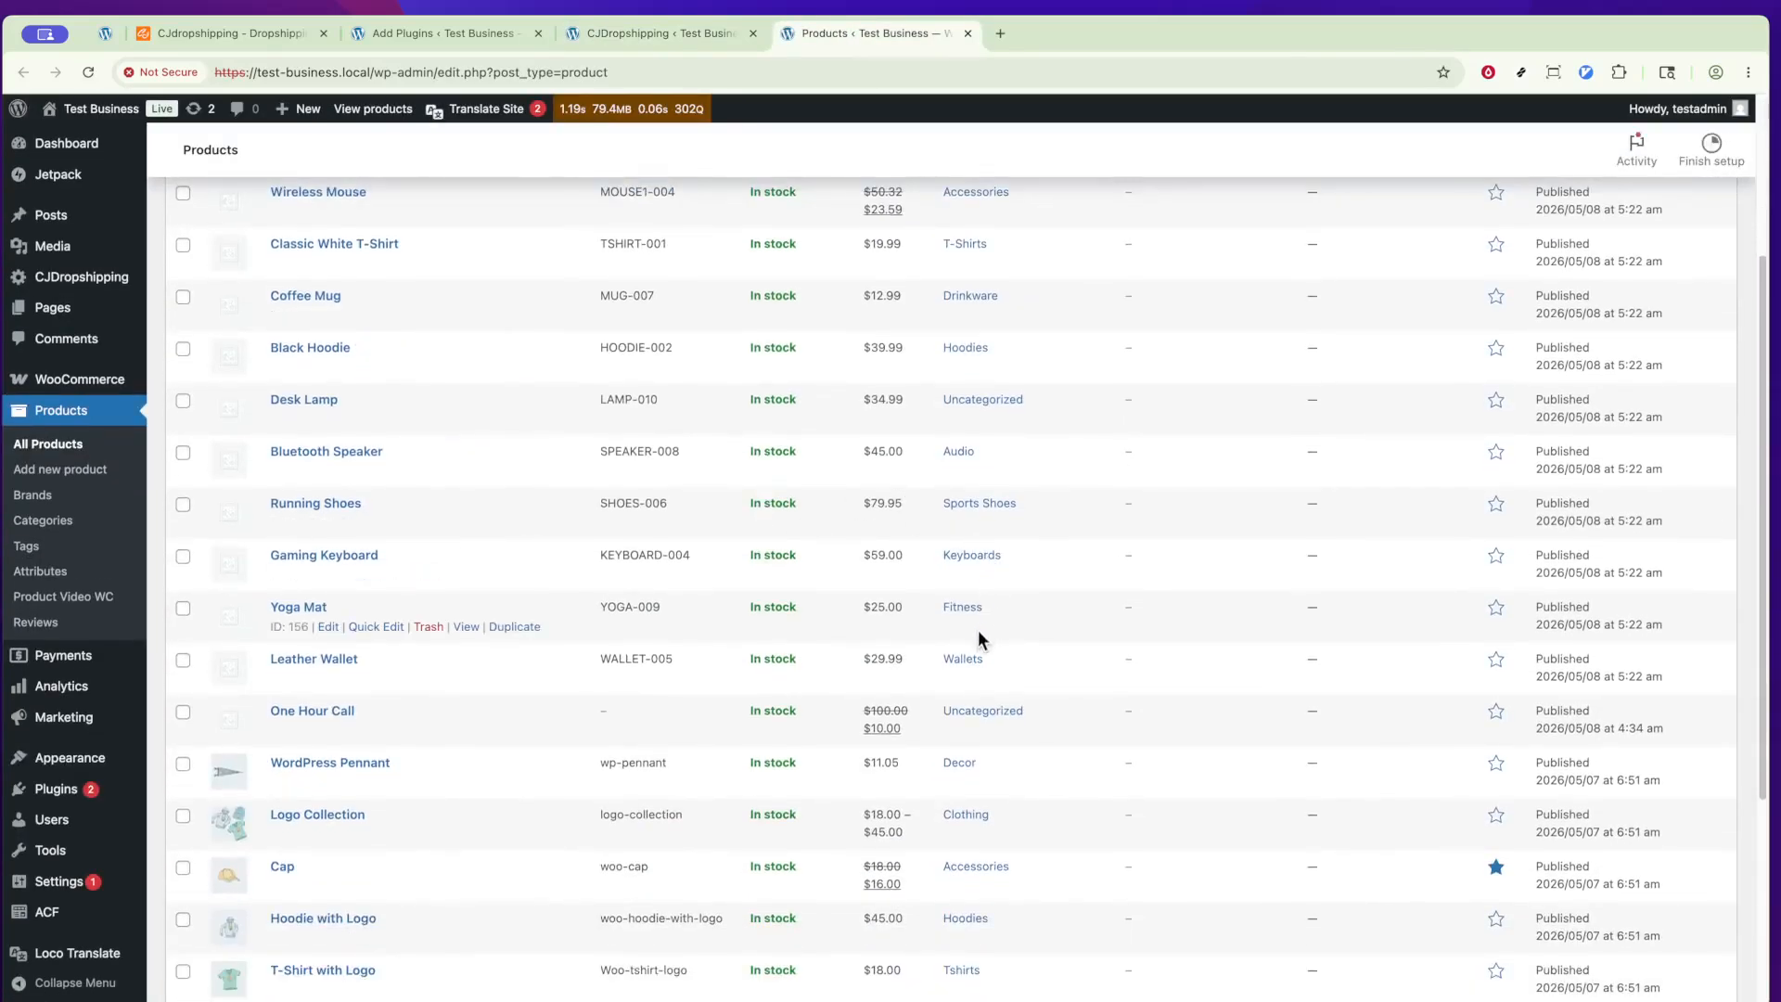
{"action": "scroll", "coordinate": [904, 724], "scroll_direction": "down", "scroll_amount": 1}
{"action": "scroll", "coordinate": [904, 725], "scroll_direction": "down", "scroll_amount": 1}
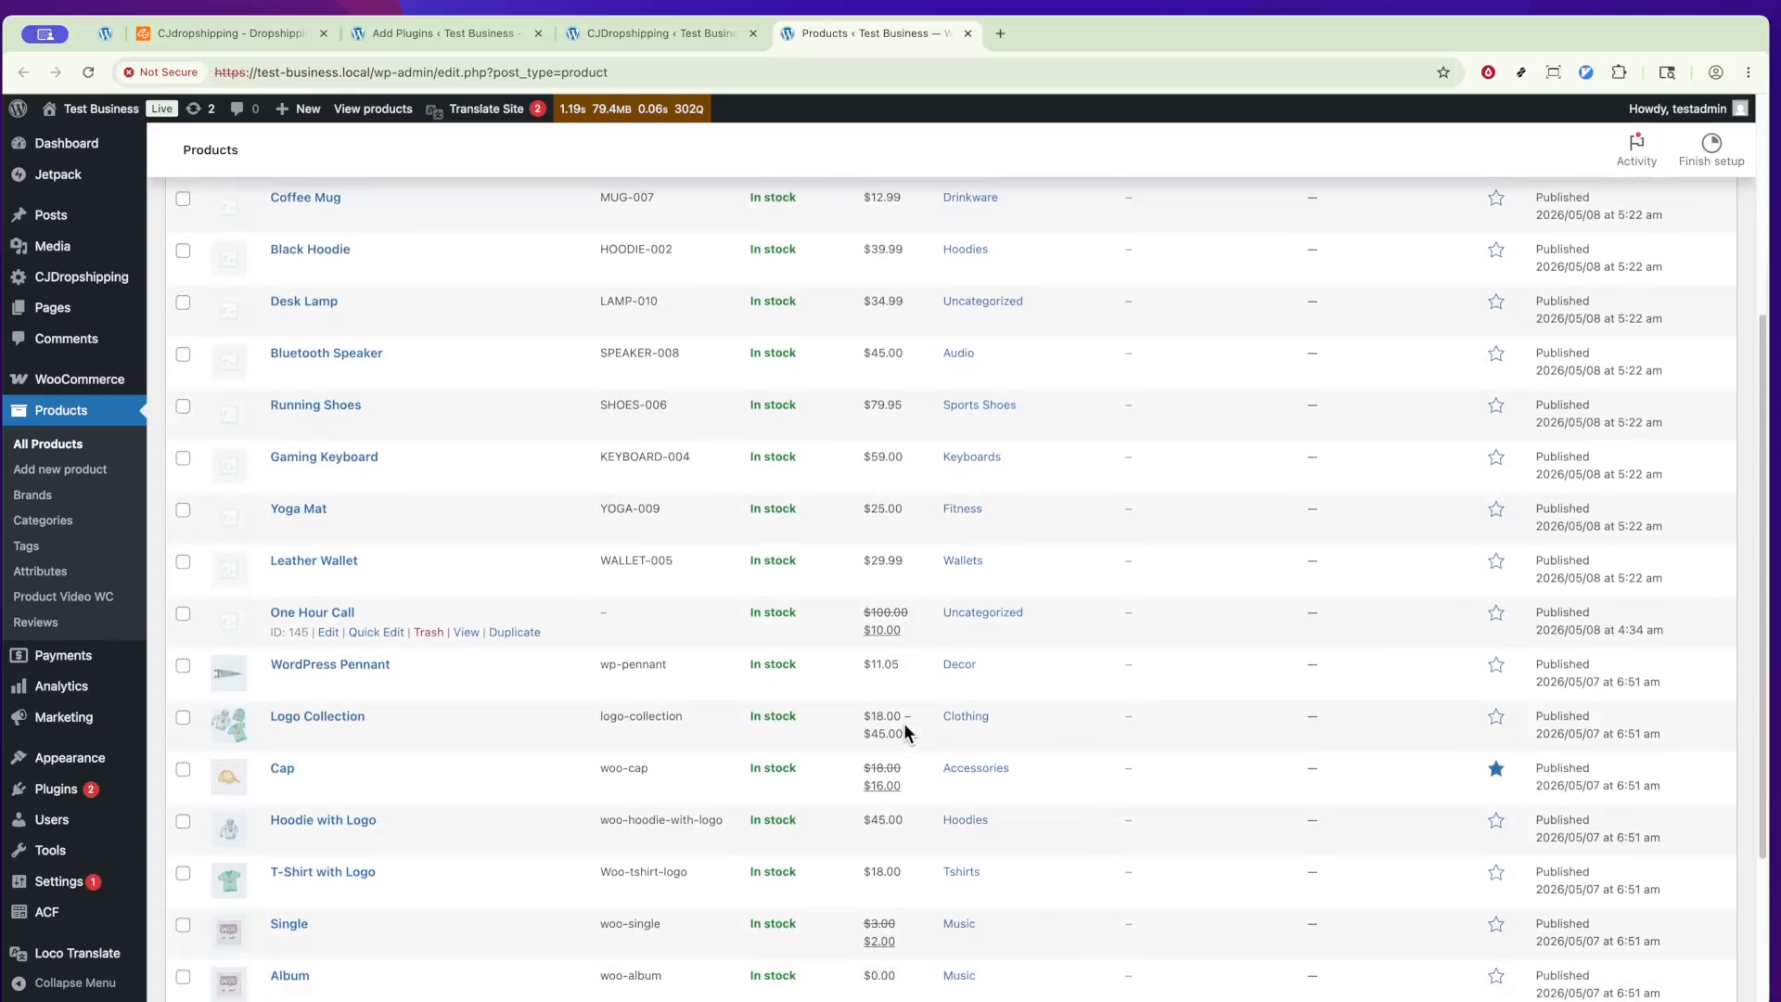
{"action": "scroll", "coordinate": [904, 725], "scroll_direction": "down", "scroll_amount": 1}
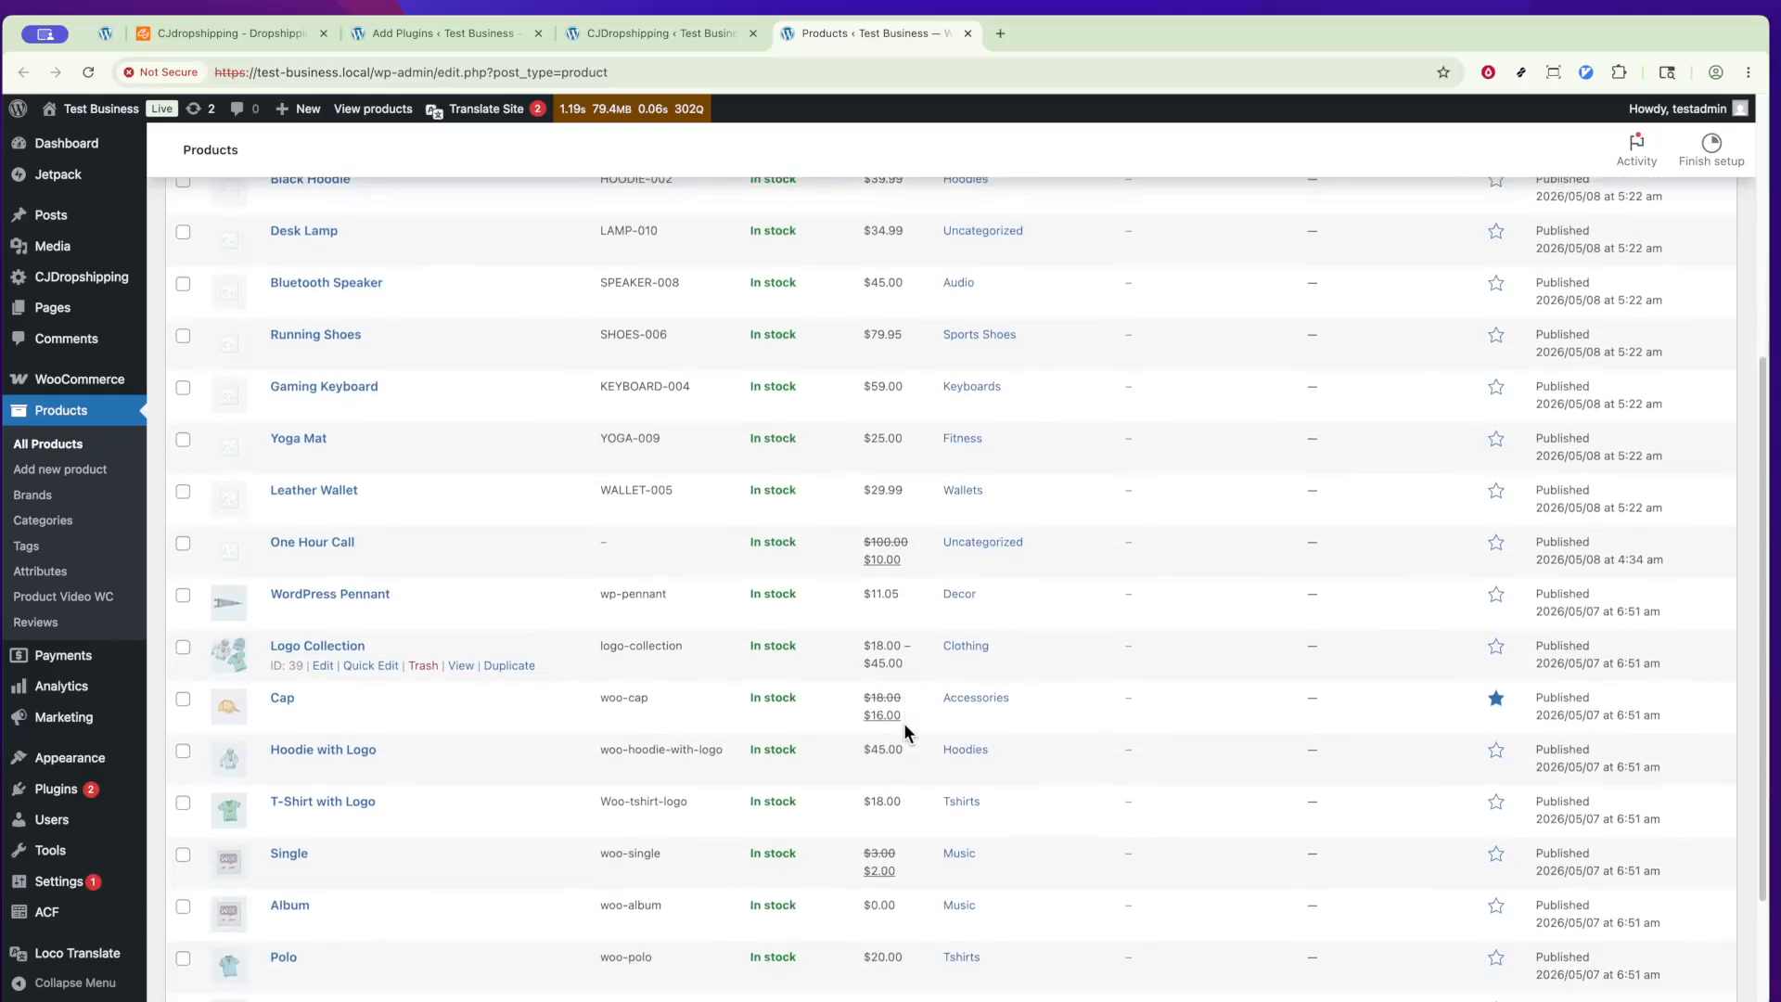
{"action": "scroll", "coordinate": [904, 725], "scroll_direction": "down", "scroll_amount": 1}
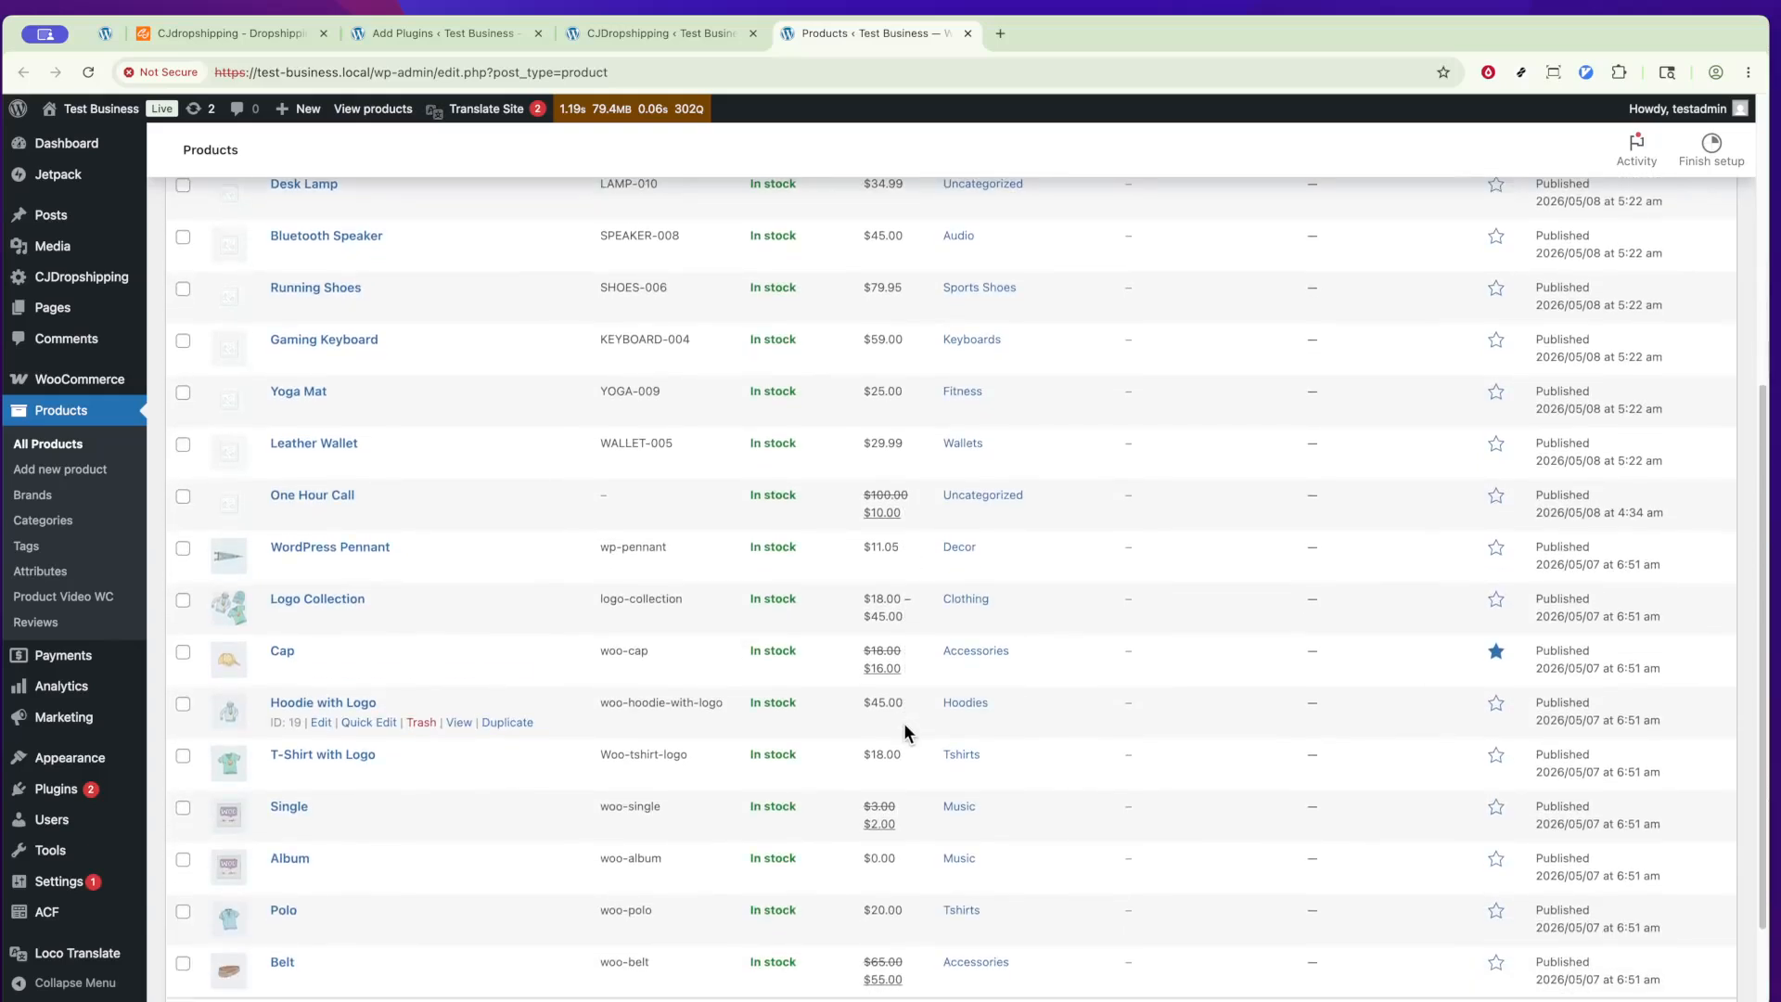
{"action": "scroll", "coordinate": [904, 731], "scroll_direction": "up", "scroll_amount": 1}
{"action": "scroll", "coordinate": [906, 731], "scroll_direction": "down", "scroll_amount": 1}
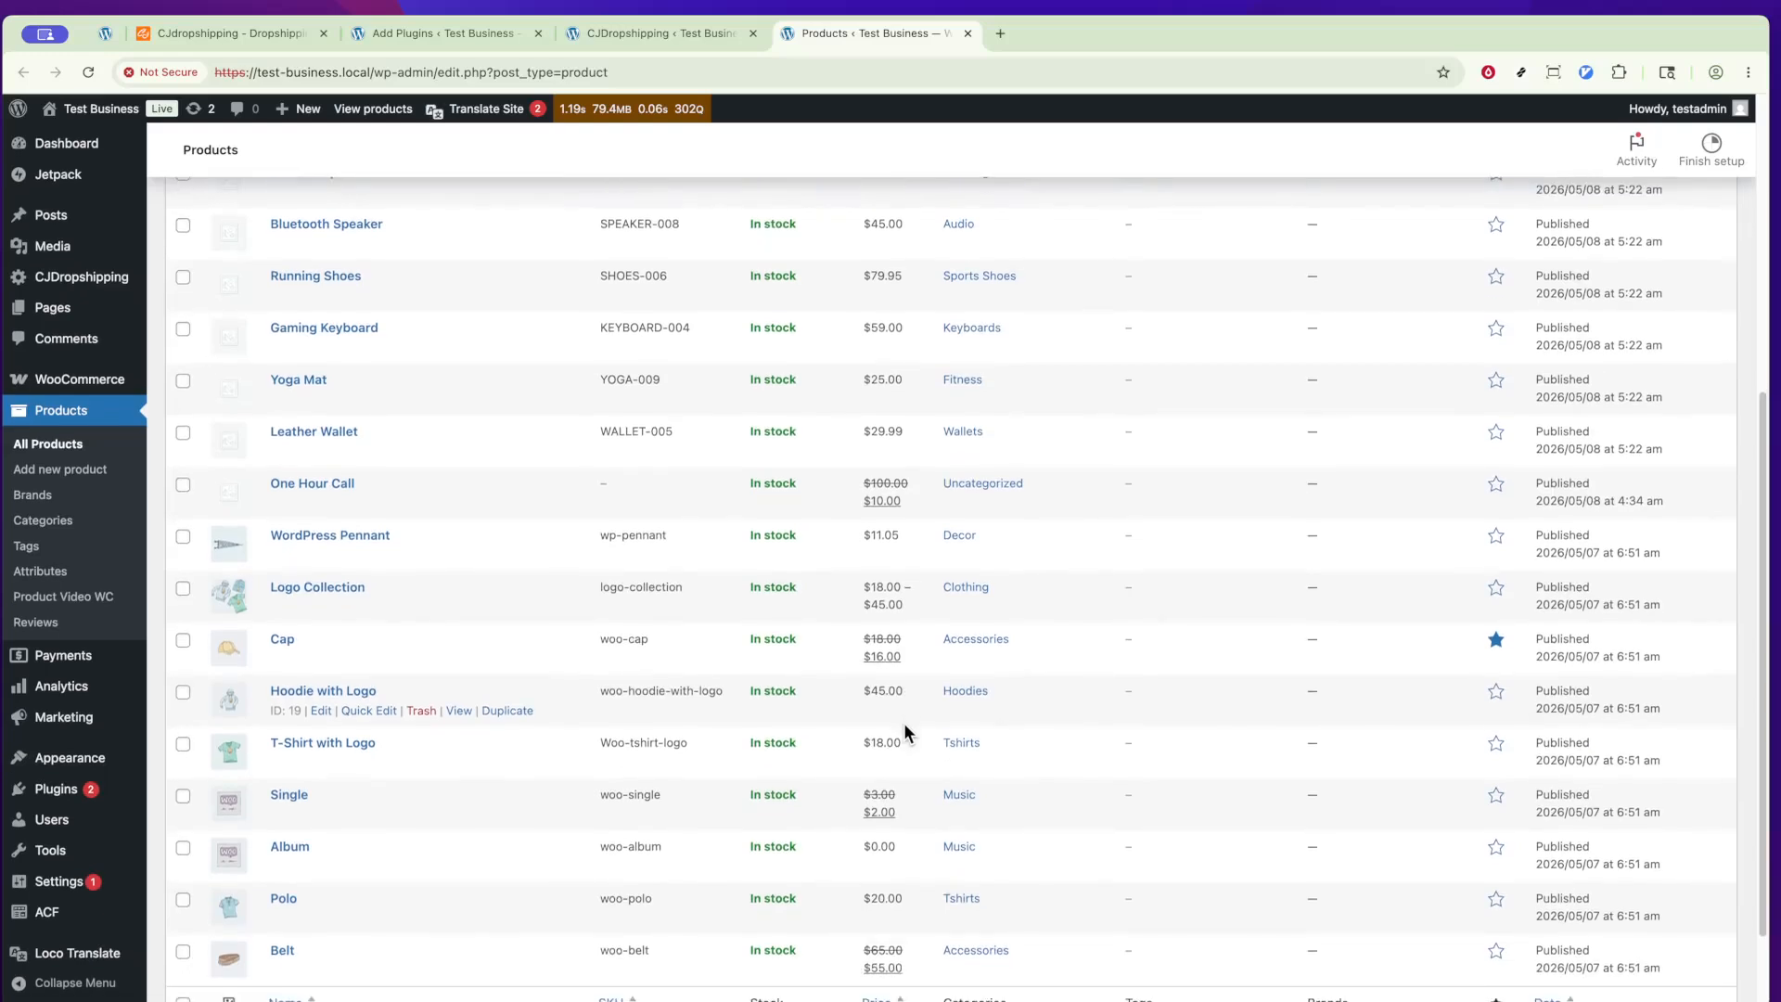
{"action": "scroll", "coordinate": [905, 726], "scroll_direction": "down", "scroll_amount": 1}
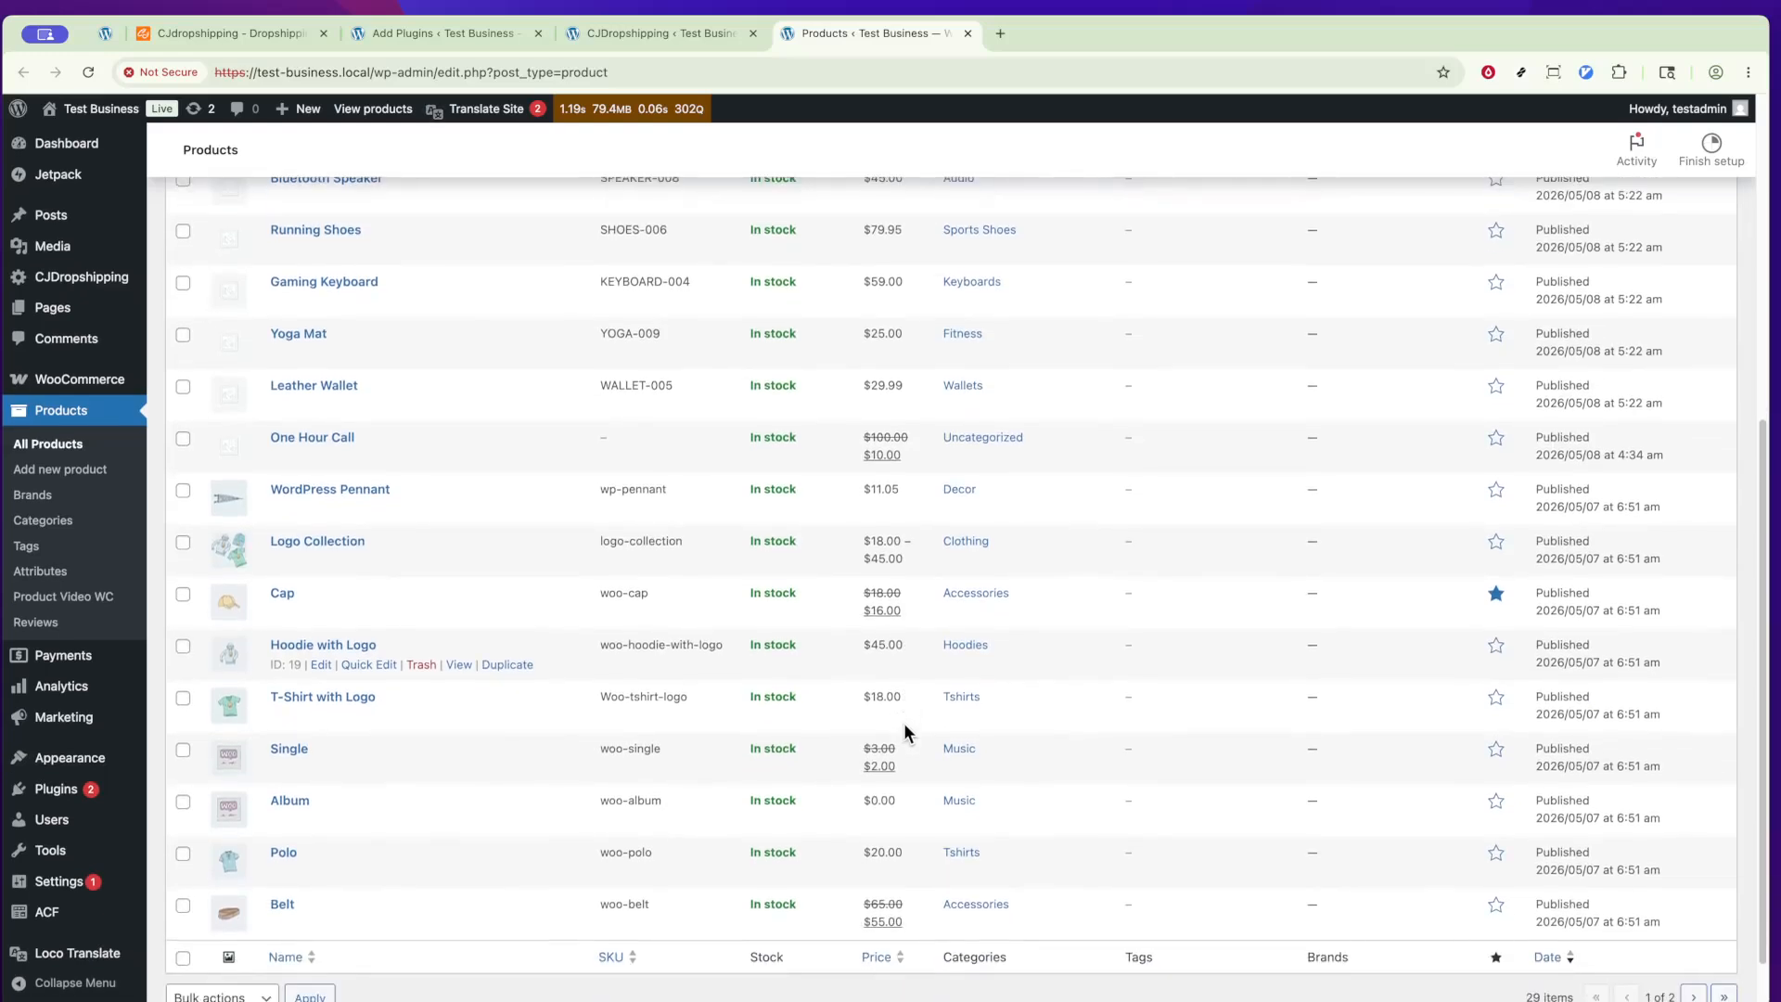
{"action": "scroll", "coordinate": [905, 724], "scroll_direction": "down", "scroll_amount": 1}
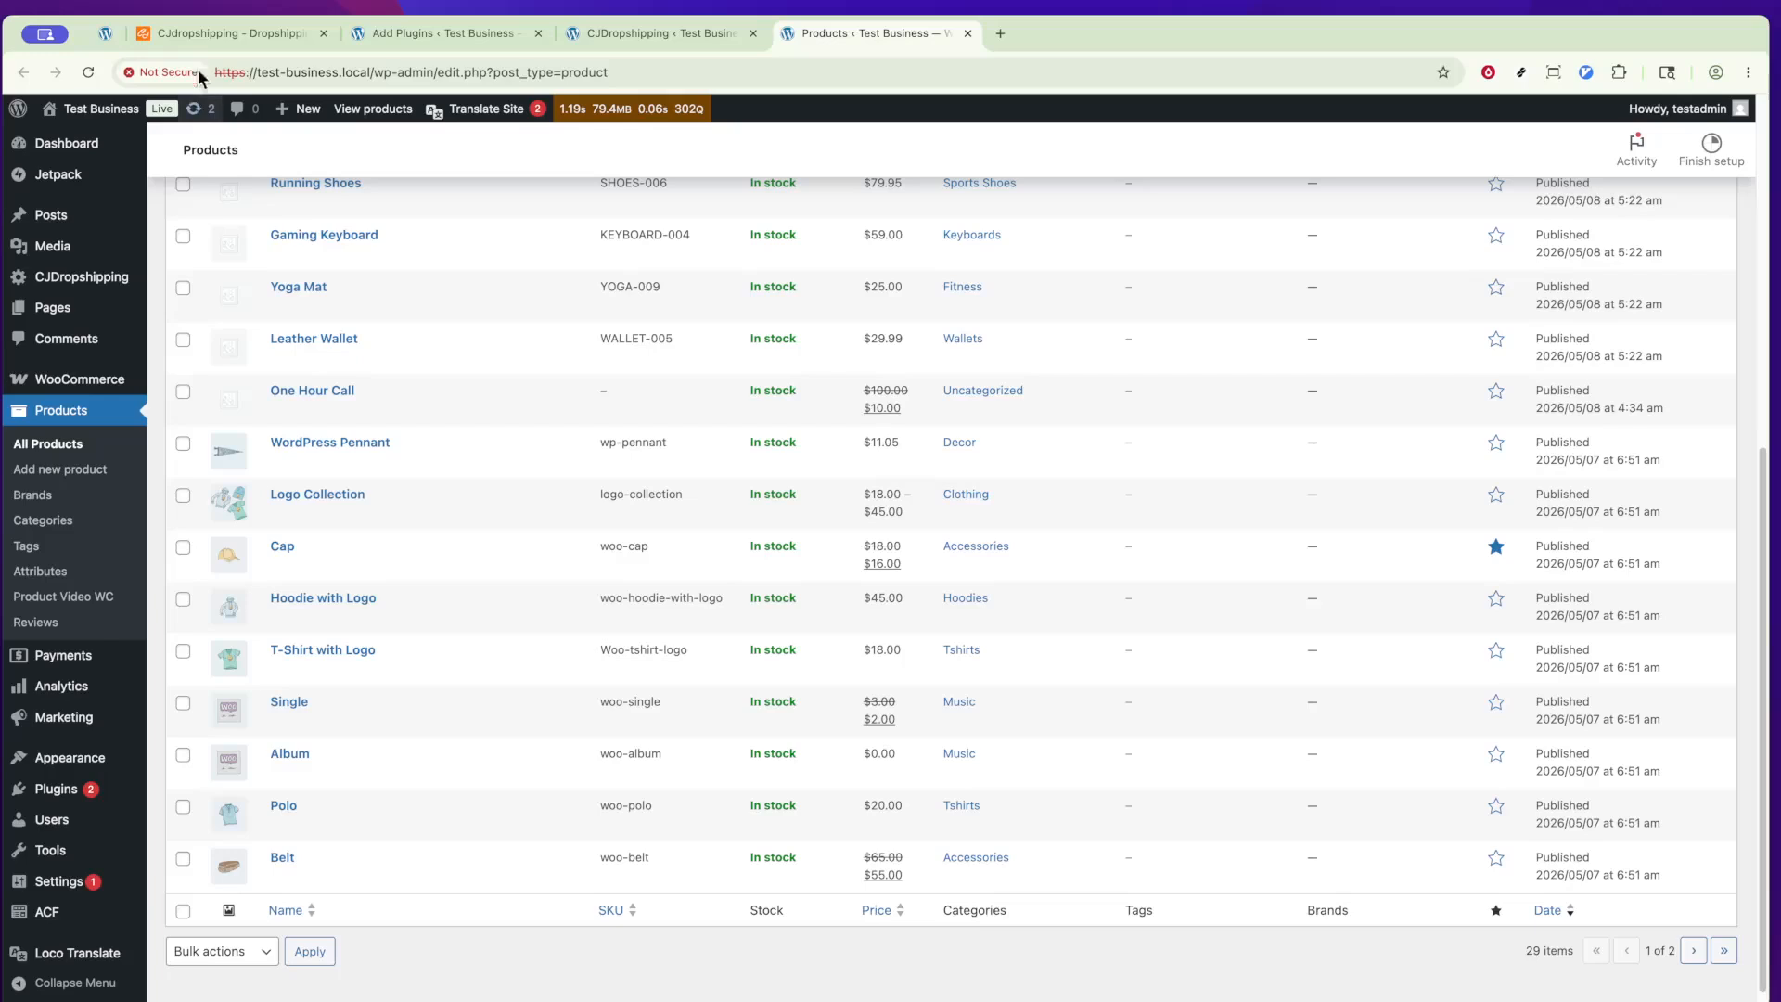
- Return to the CJdropshipping website and view the homepage's product search and featured products
{"action": "left_click", "coordinate": [204, 32]}
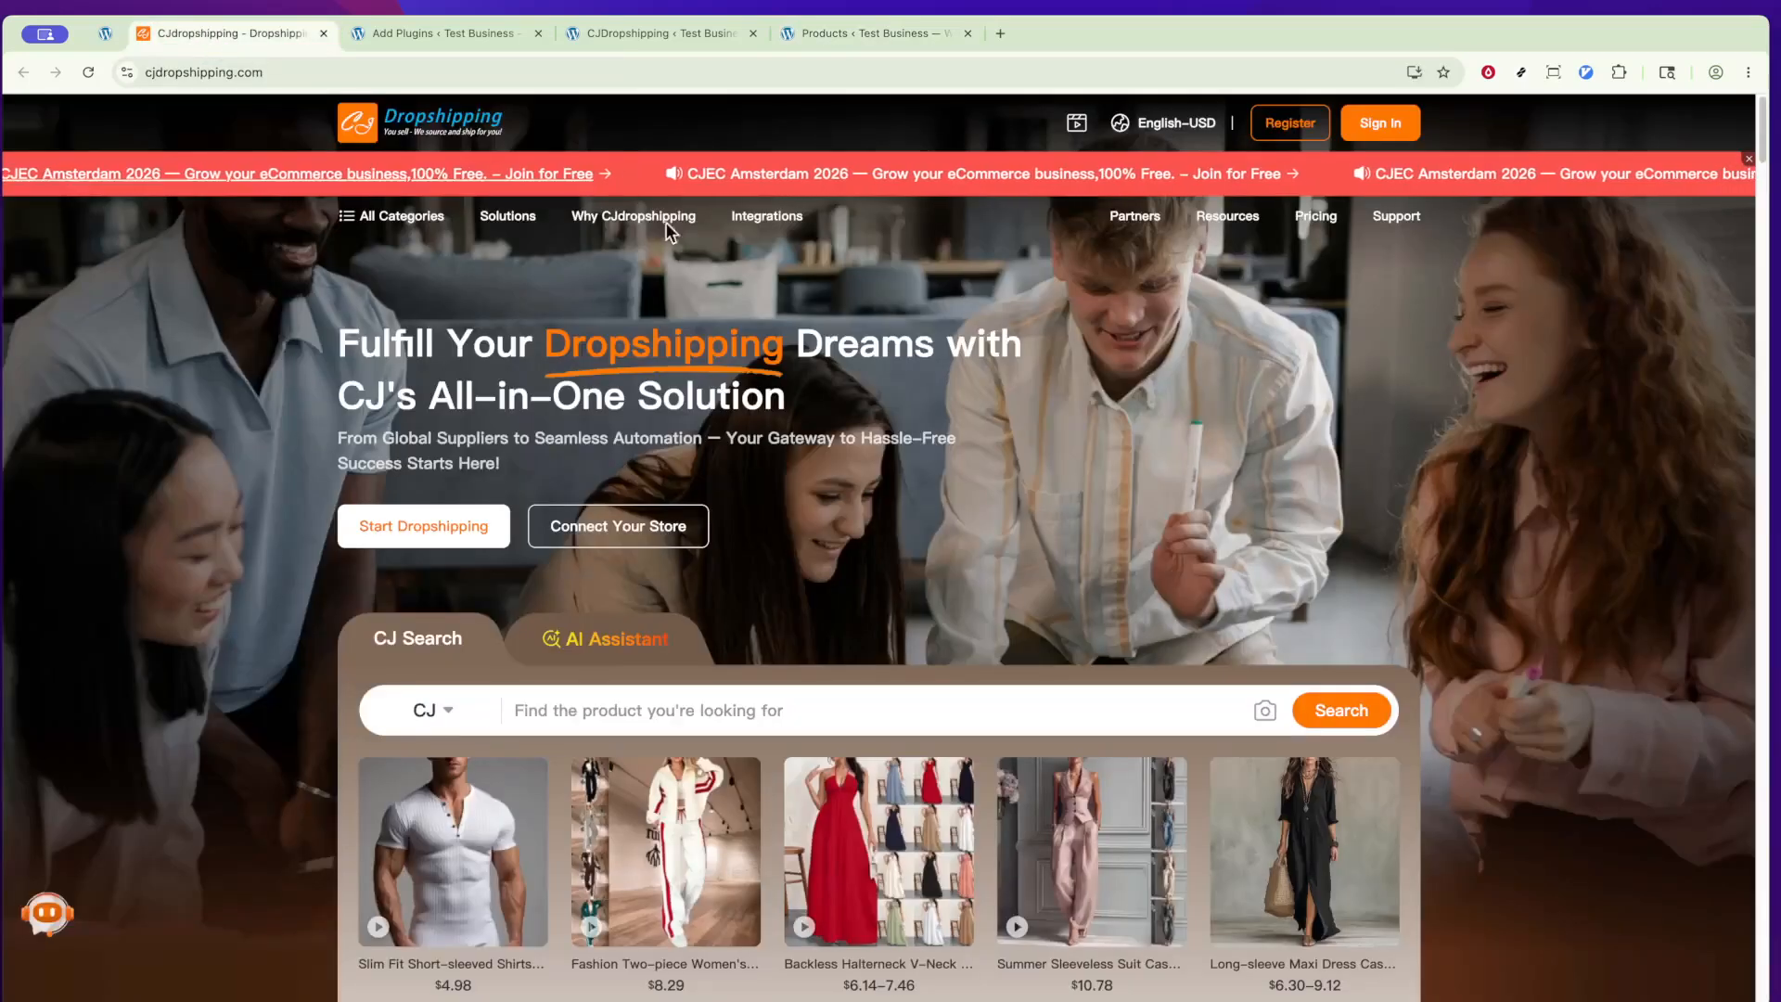
{"action": "scroll", "coordinate": [985, 472], "scroll_direction": "down", "scroll_amount": 1}
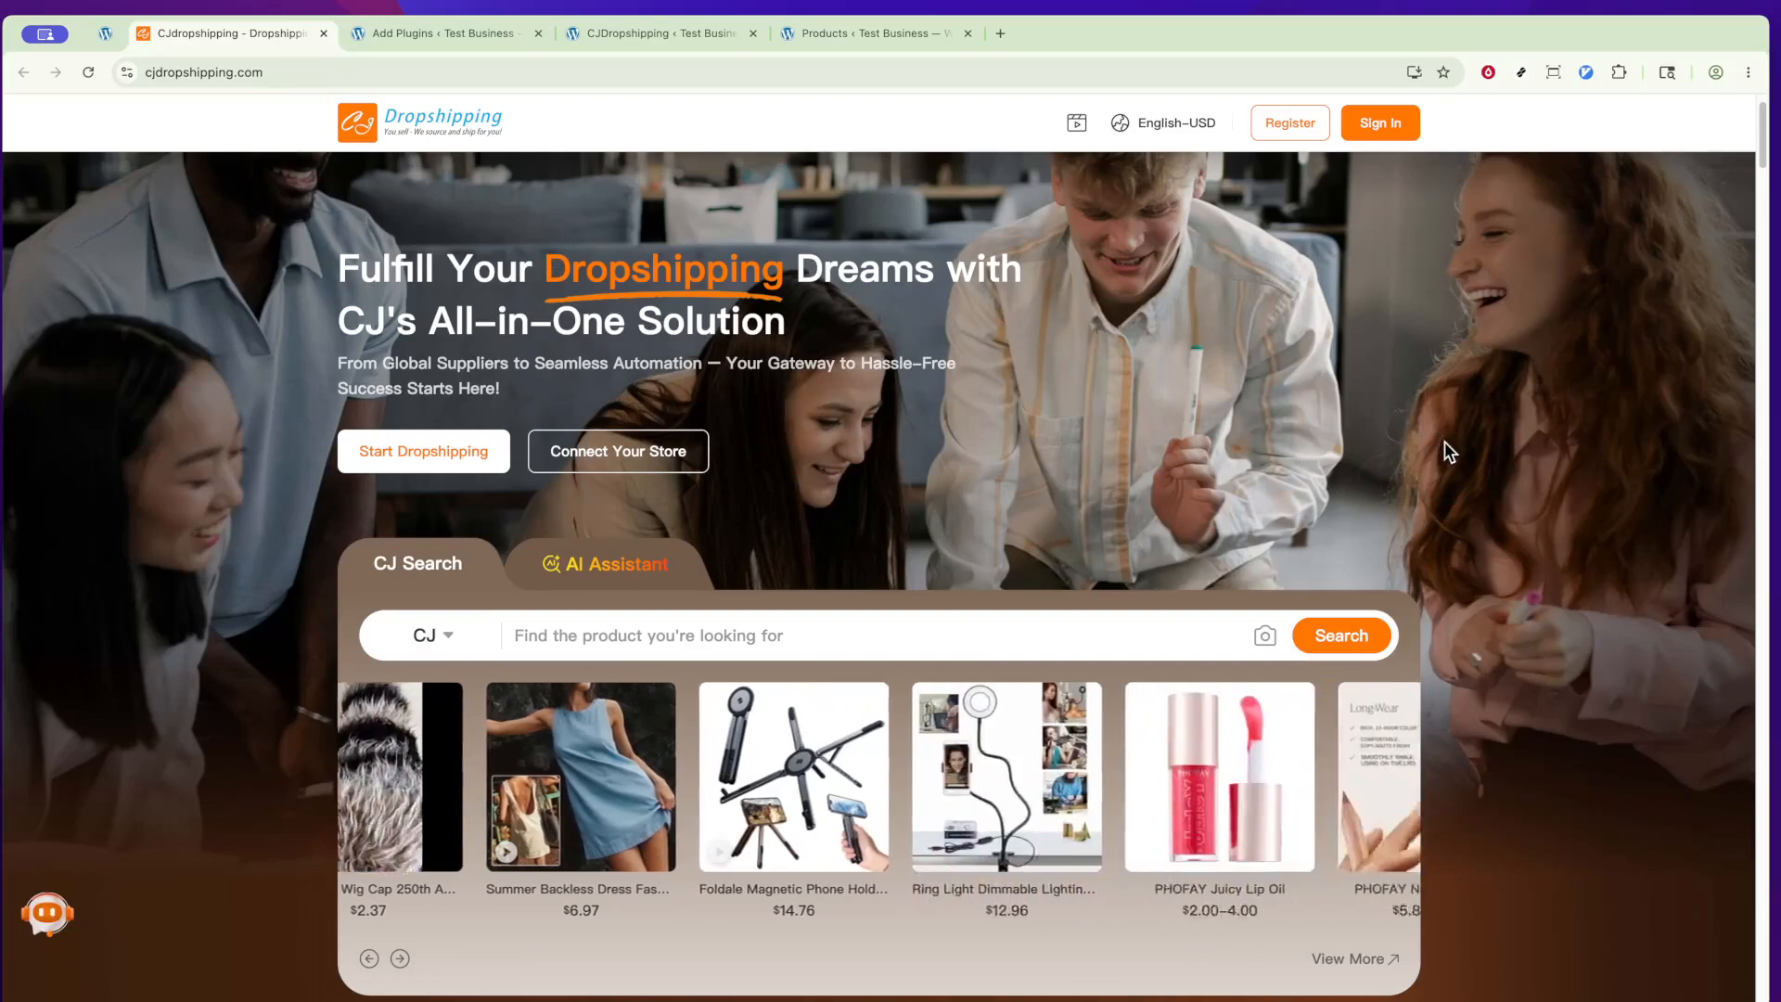
{"action": "scroll", "coordinate": [1450, 451], "scroll_direction": "down", "scroll_amount": 1}
{"action": "scroll", "coordinate": [1449, 447], "scroll_direction": "down", "scroll_amount": 1}
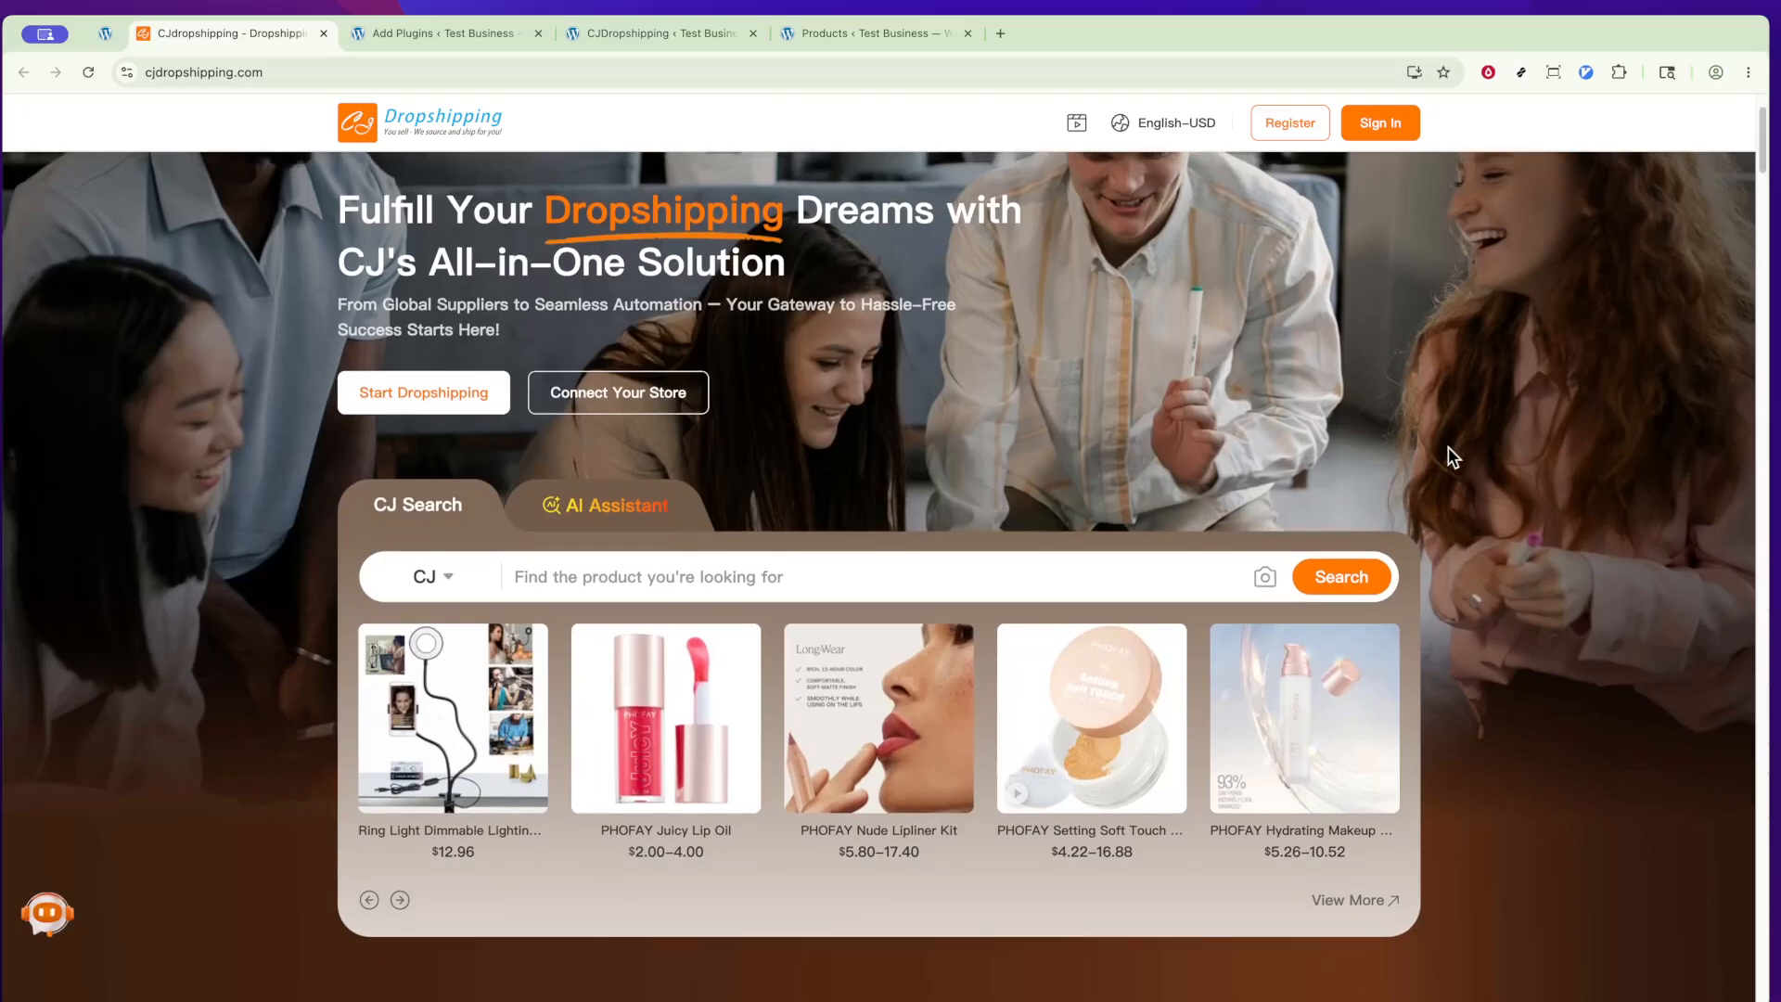